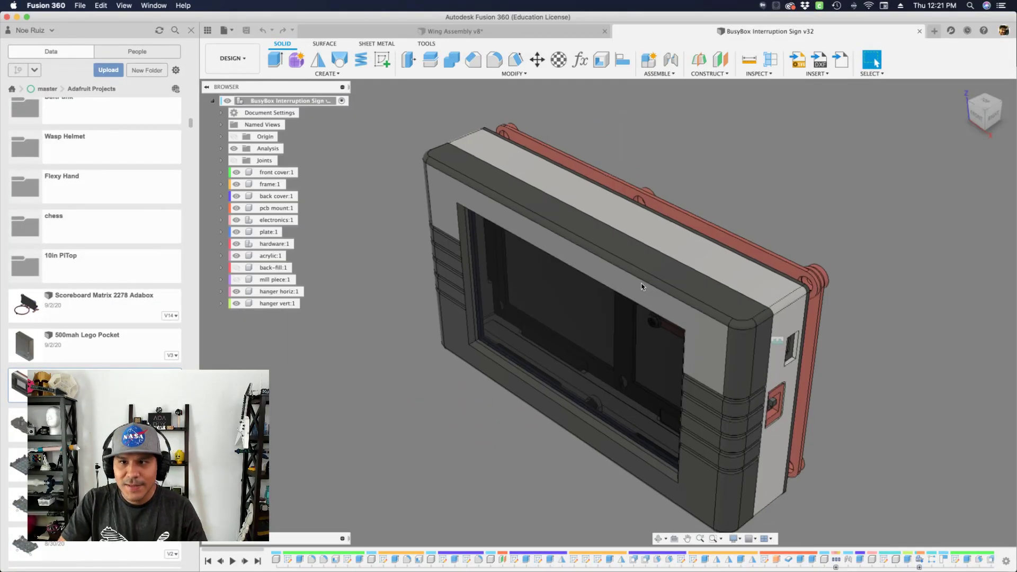
# Close the data panel and hide the components from front cover through acrylic in the BusyBox sign assembly
pyautogui.click(192, 31)
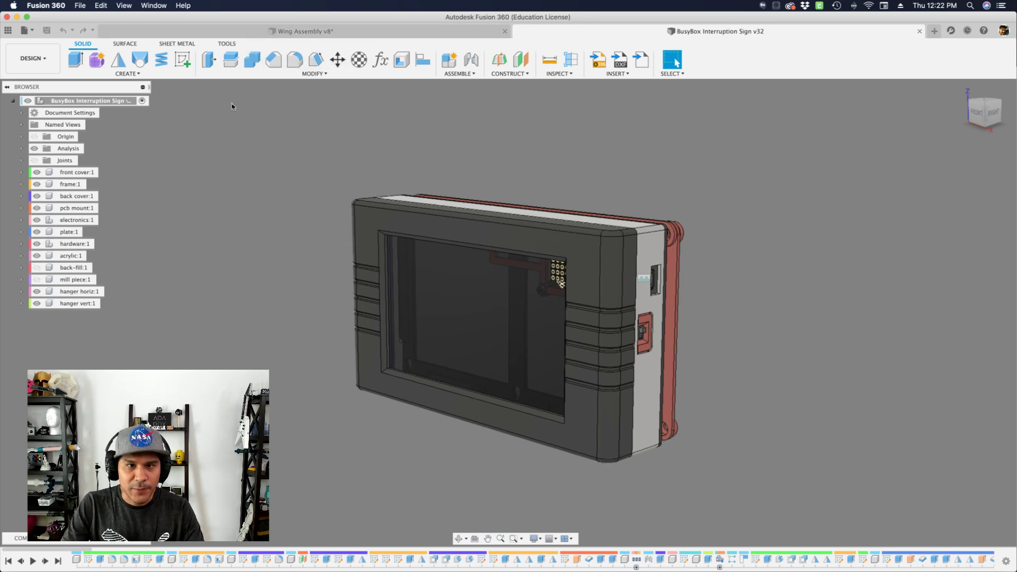
pyautogui.keyDown('shift'); pyautogui.moveTo(227, 102); pyautogui.dragTo(144, 227, button='middle'); pyautogui.keyUp('shift')
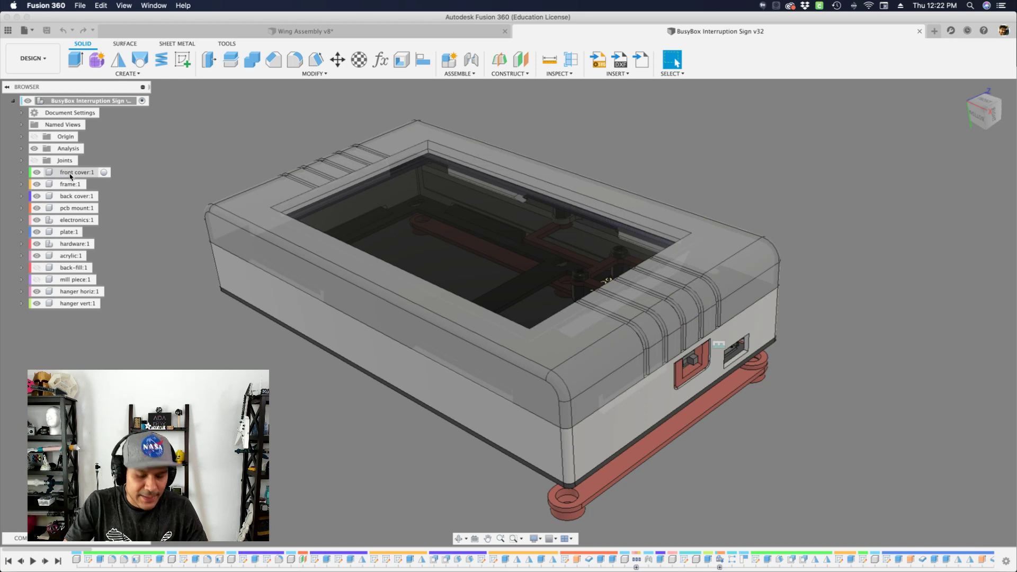
pyautogui.click(72, 173)
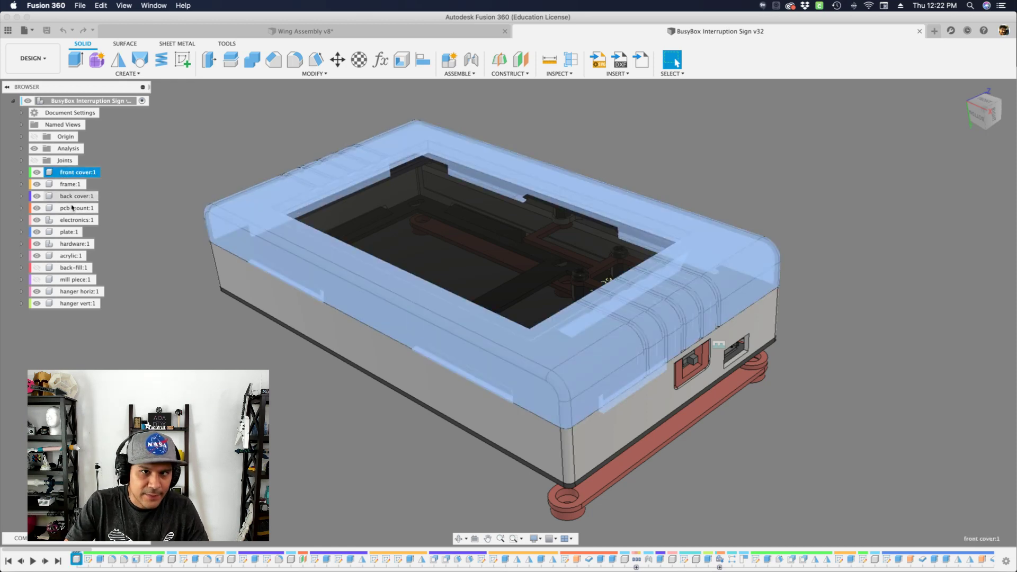
pyautogui.keyDown('shift'); pyautogui.click(69, 257); pyautogui.keyUp('shift')
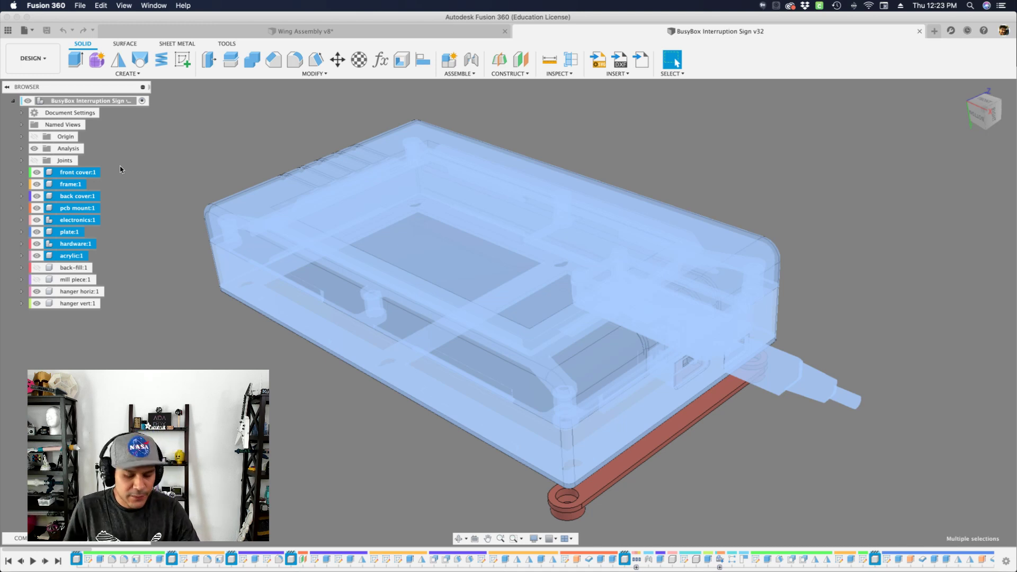
pyautogui.press('v')
pyautogui.press('v')
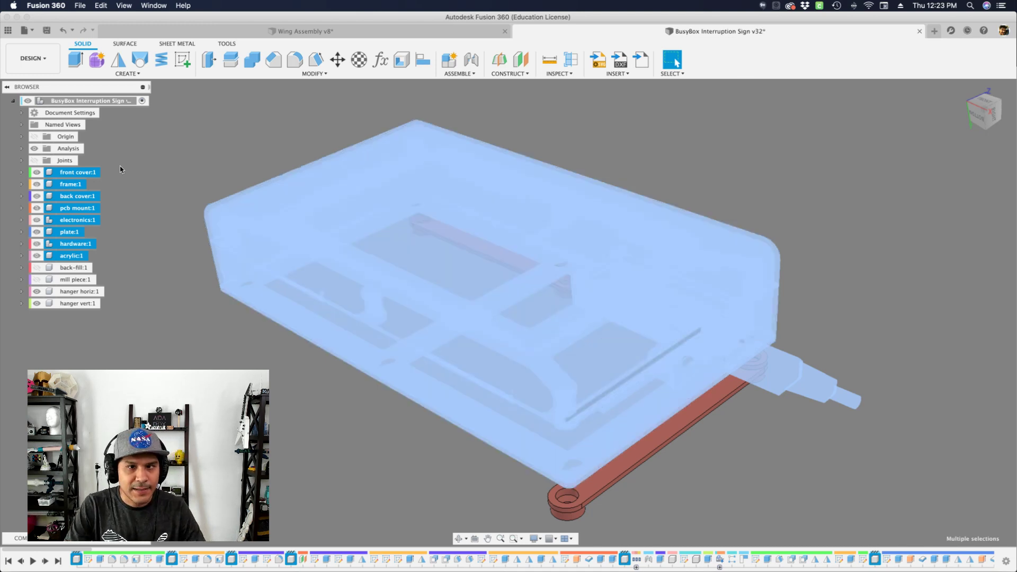
# Hide the hanger horiz and hanger vert components
pyautogui.press('v')
pyautogui.click(325, 219)
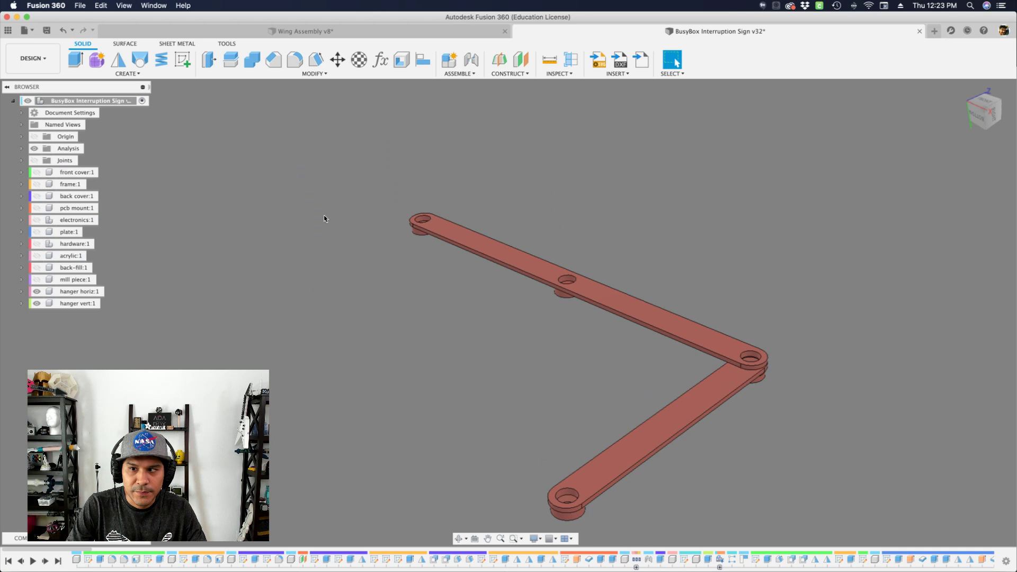
pyautogui.click(64, 290)
# Show the electronics and pcb mount components
pyautogui.press('v')
pyautogui.click(77, 303)
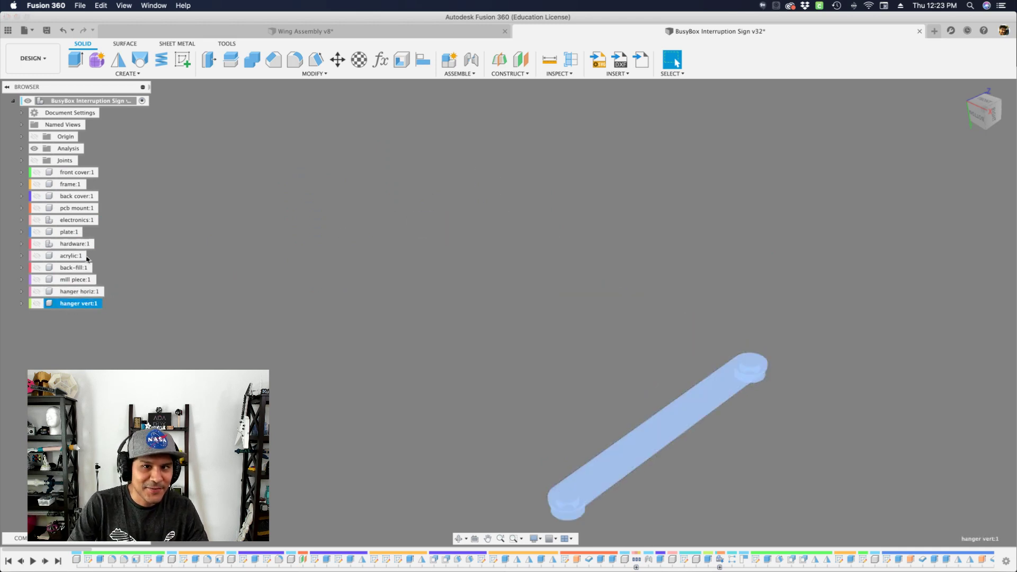
pyautogui.click(78, 218)
pyautogui.press('v')
pyautogui.click(234, 246)
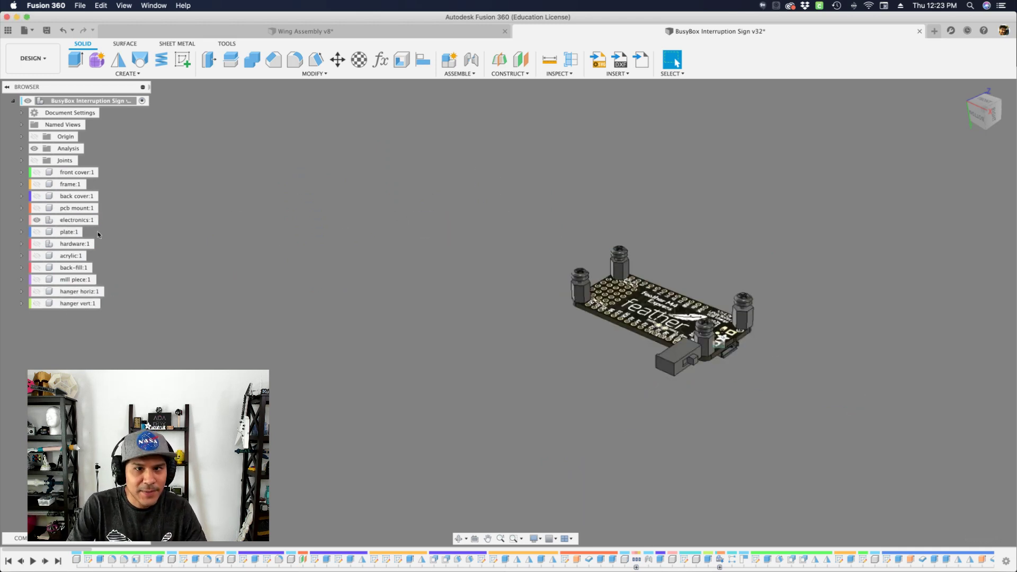
pyautogui.click(69, 232)
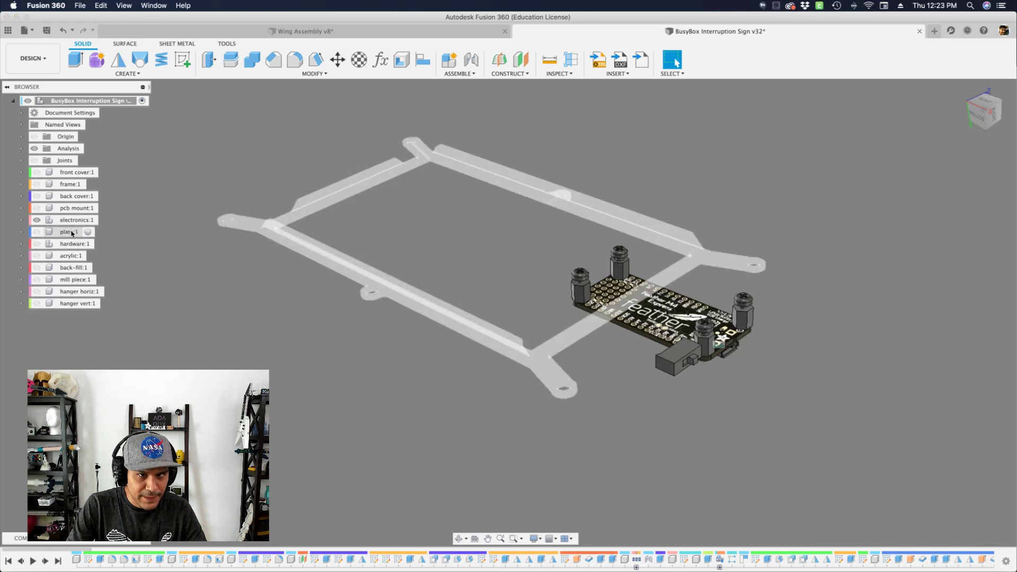
pyautogui.click(78, 208)
pyautogui.press('v')
pyautogui.click(302, 295)
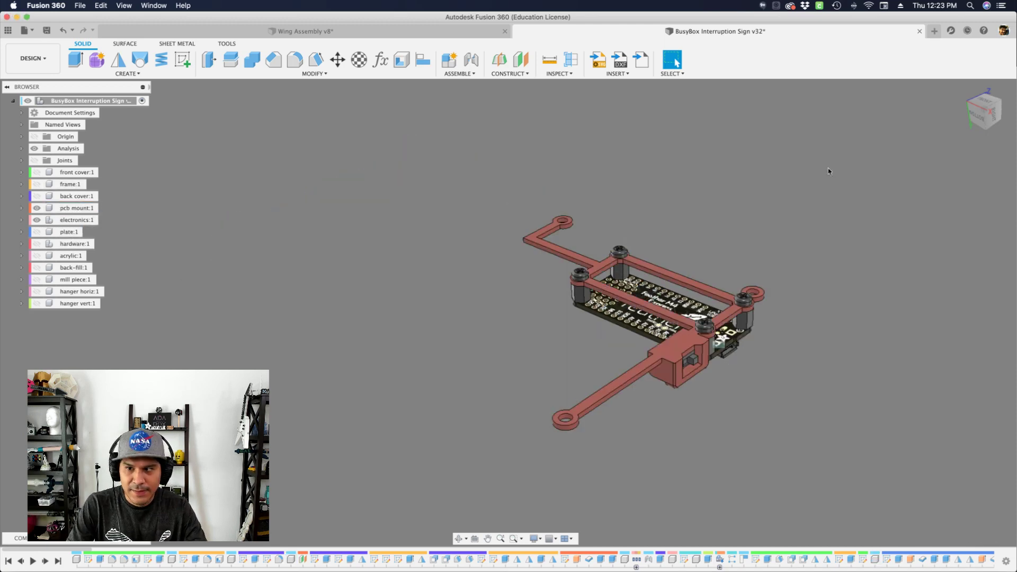
# Activate the feather hardware component inside electronics and expand it to list its stands and screws
pyautogui.scroll(2, 818, 169)
pyautogui.keyDown('shift'); pyautogui.moveTo(818, 168); pyautogui.dragTo(374, 303, button='middle'); pyautogui.keyUp('shift')
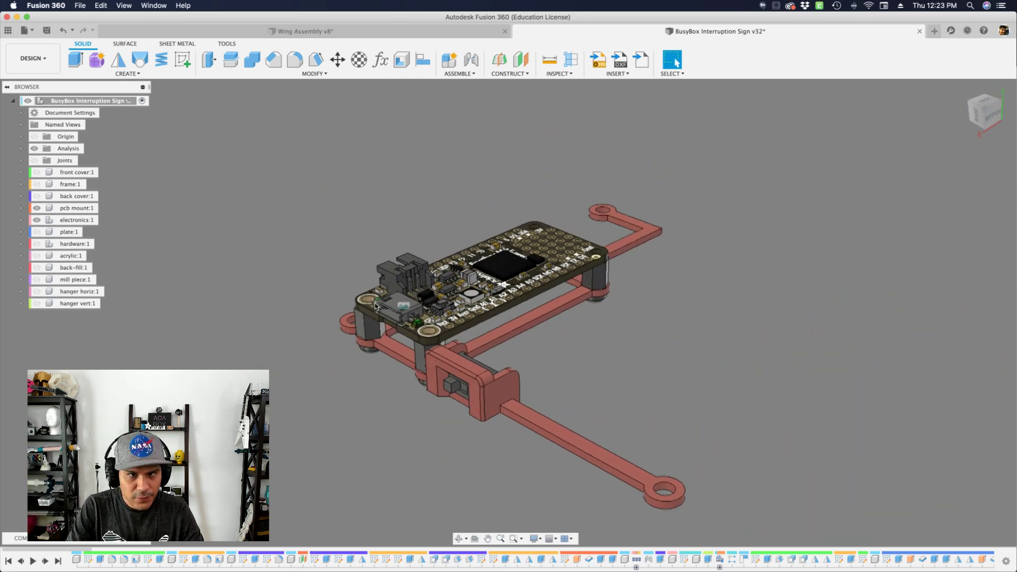
pyautogui.click(23, 220)
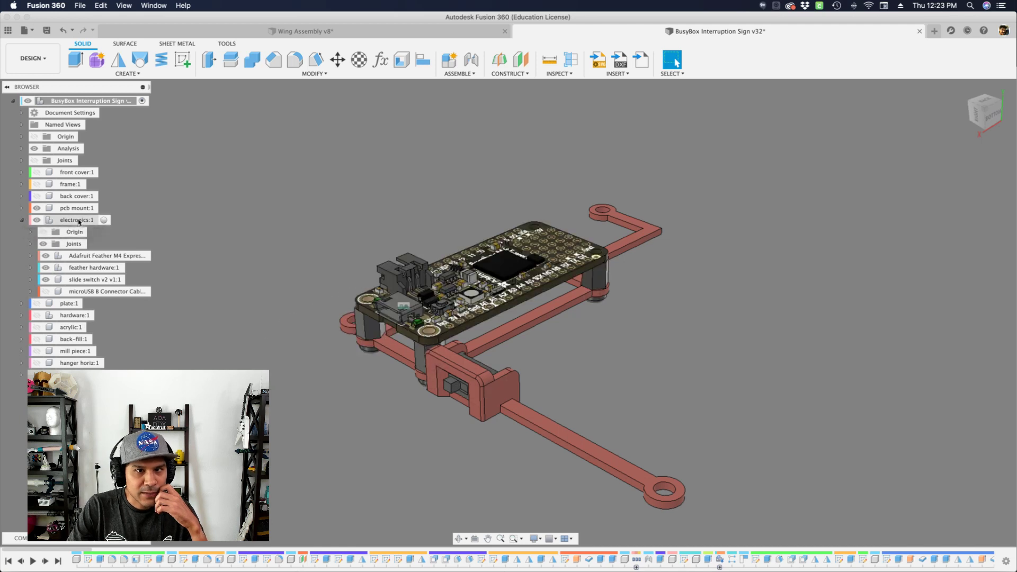
pyautogui.click(80, 268)
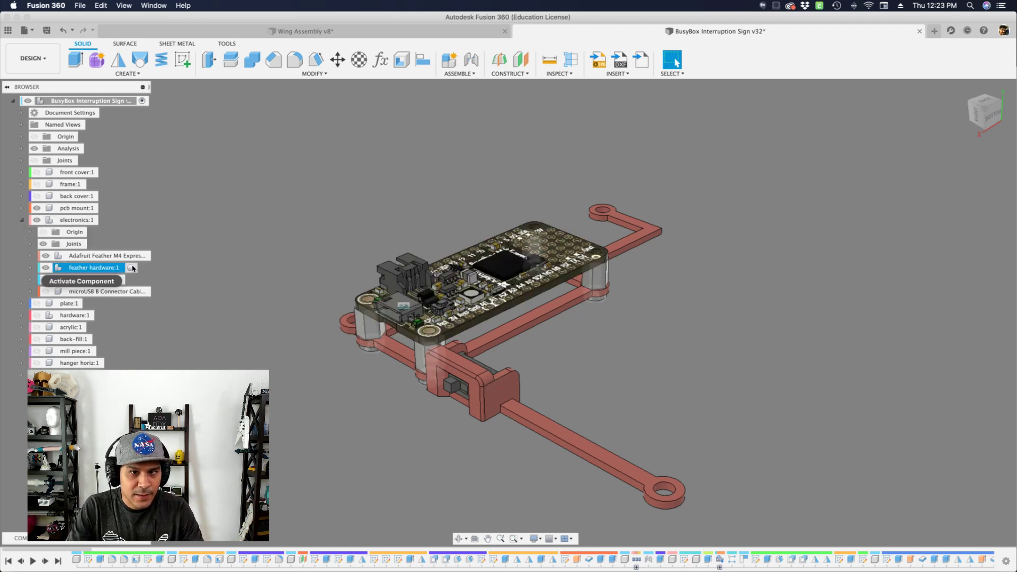
pyautogui.click(132, 268)
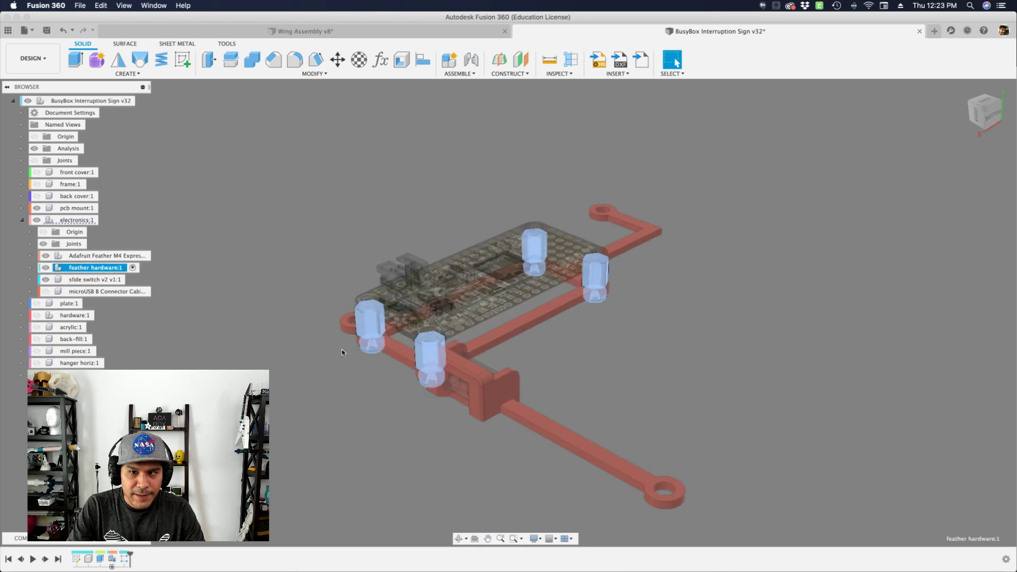
pyautogui.click(30, 268)
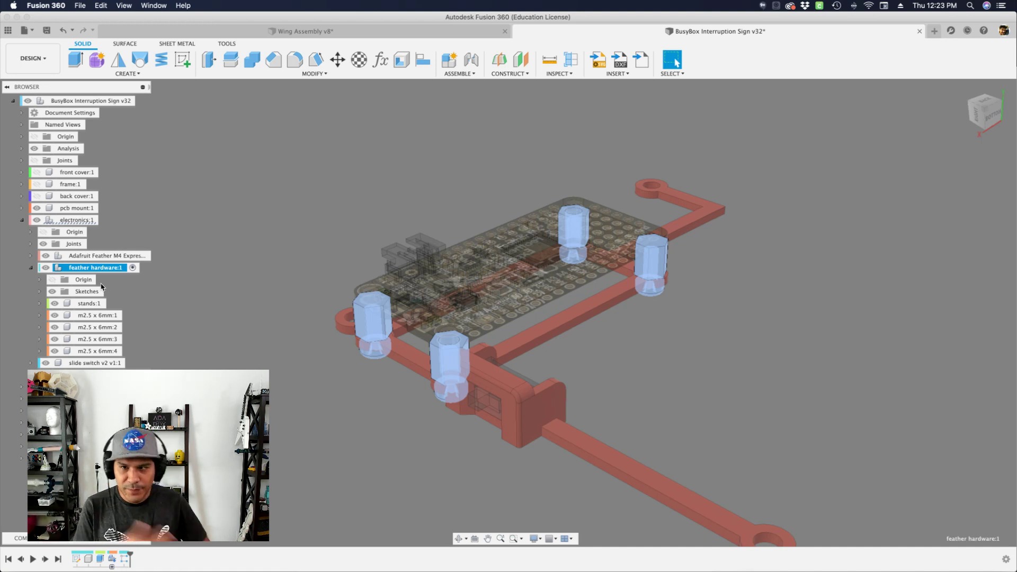
pyautogui.click(228, 289)
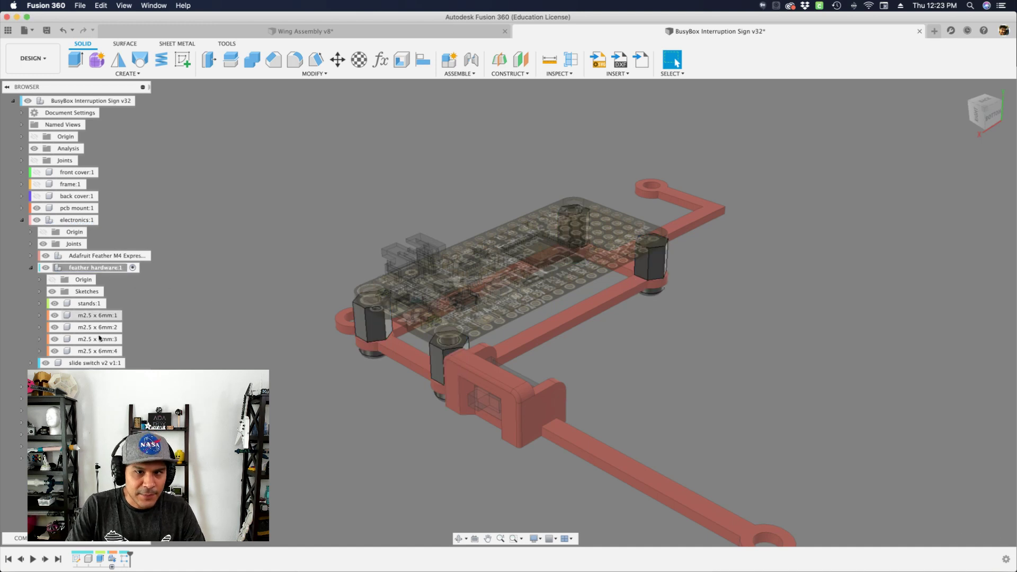
# Search the commands for "mc" and start Insert McMaster-Carr Component
pyautogui.scroll(2, 252, 268)
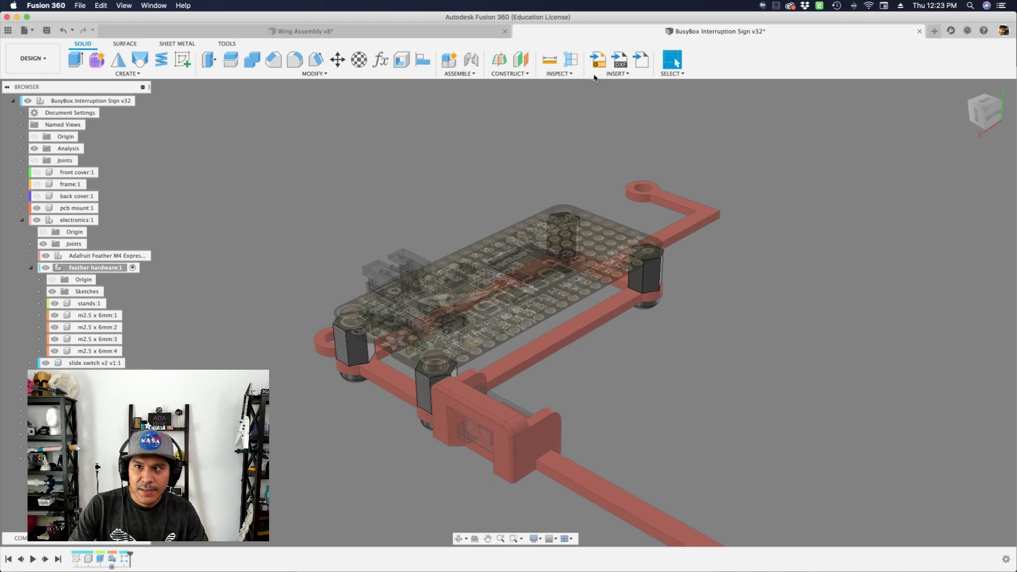
pyautogui.click(617, 74)
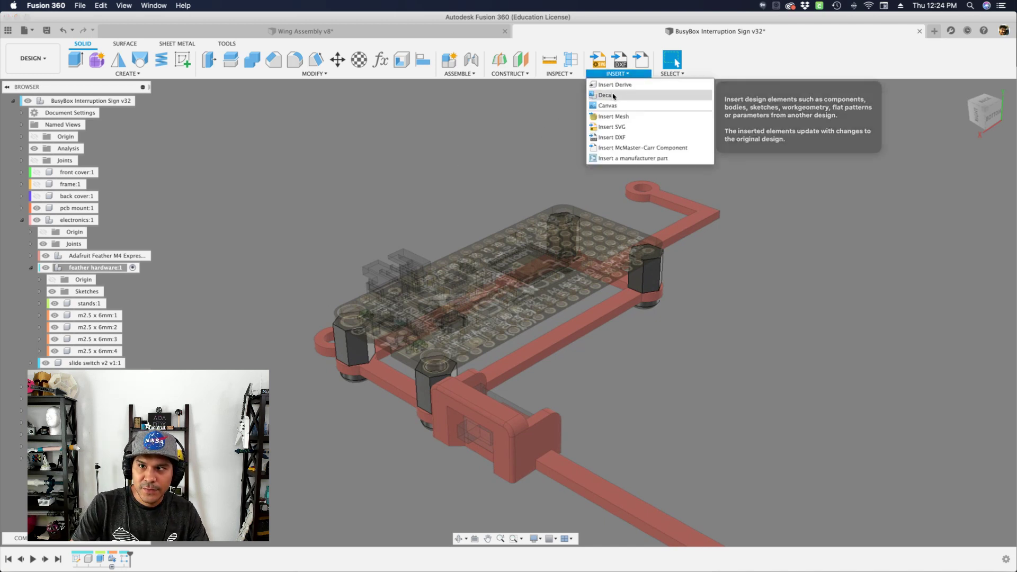
pyautogui.click(410, 173)
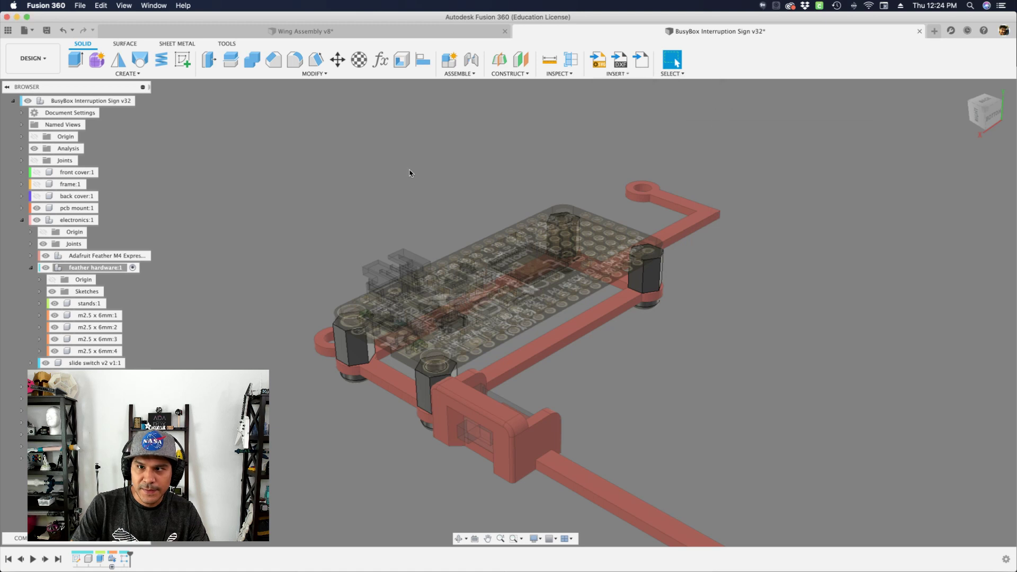
pyautogui.press('s')
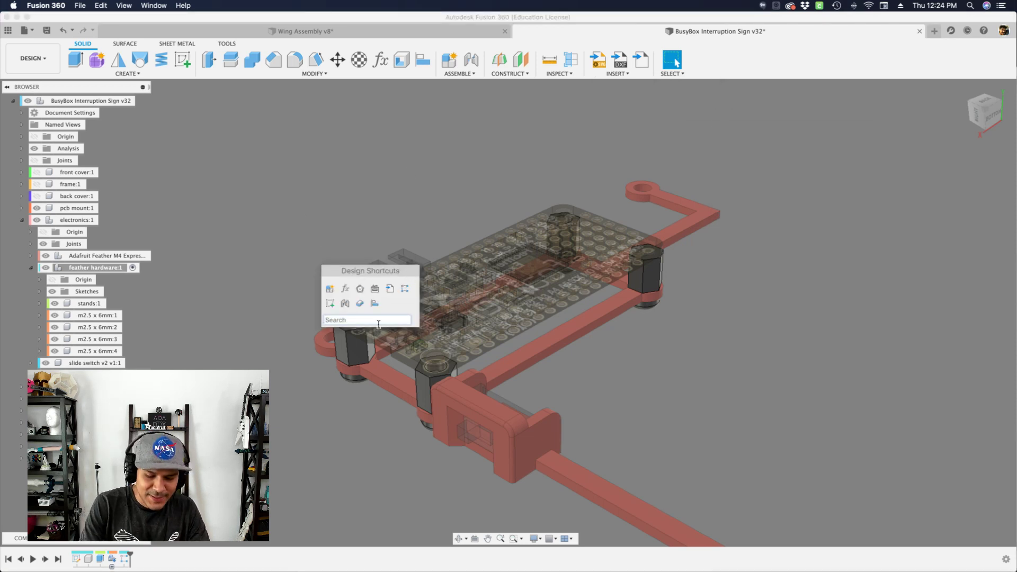
pyautogui.write('mc')
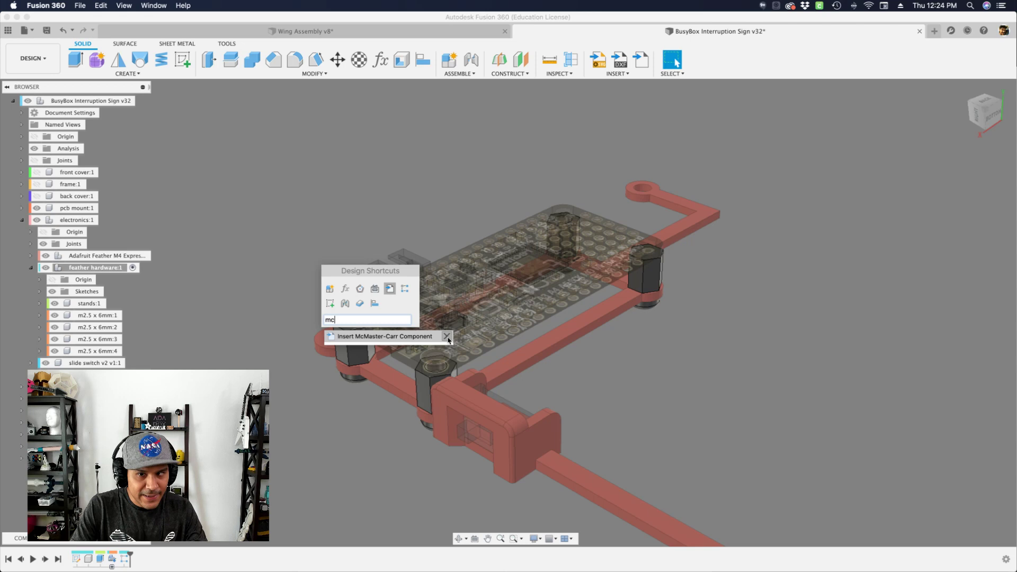
pyautogui.click(390, 289)
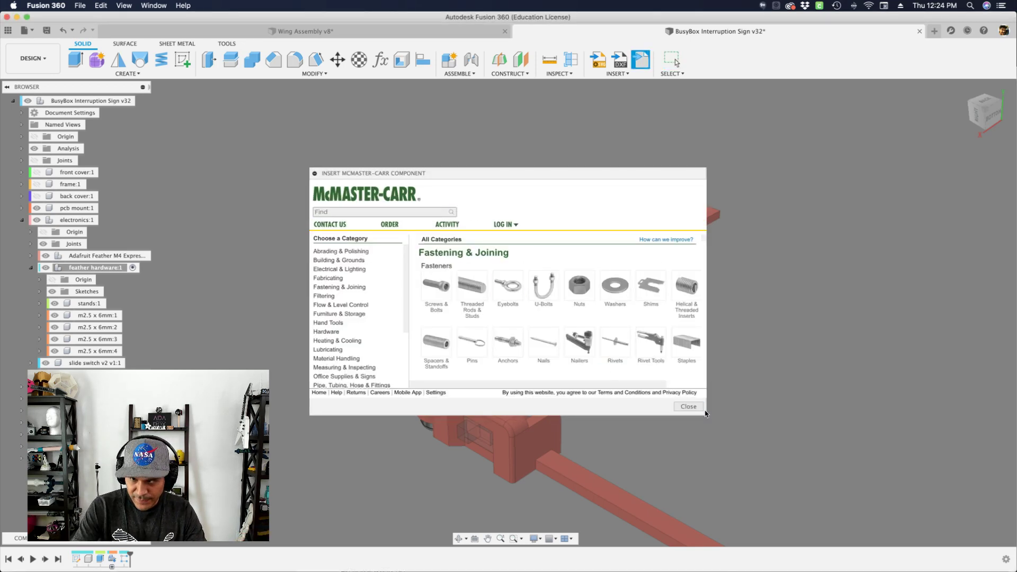
# Search the catalog for screws and filter to metric, M2.5 thread size and 4mm length
pyautogui.click(435, 278)
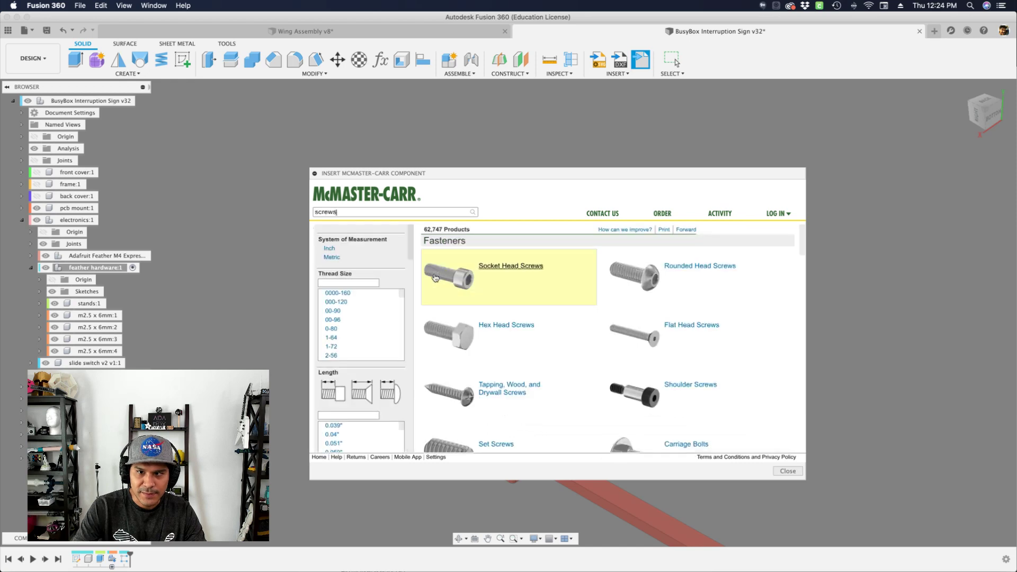
pyautogui.click(332, 257)
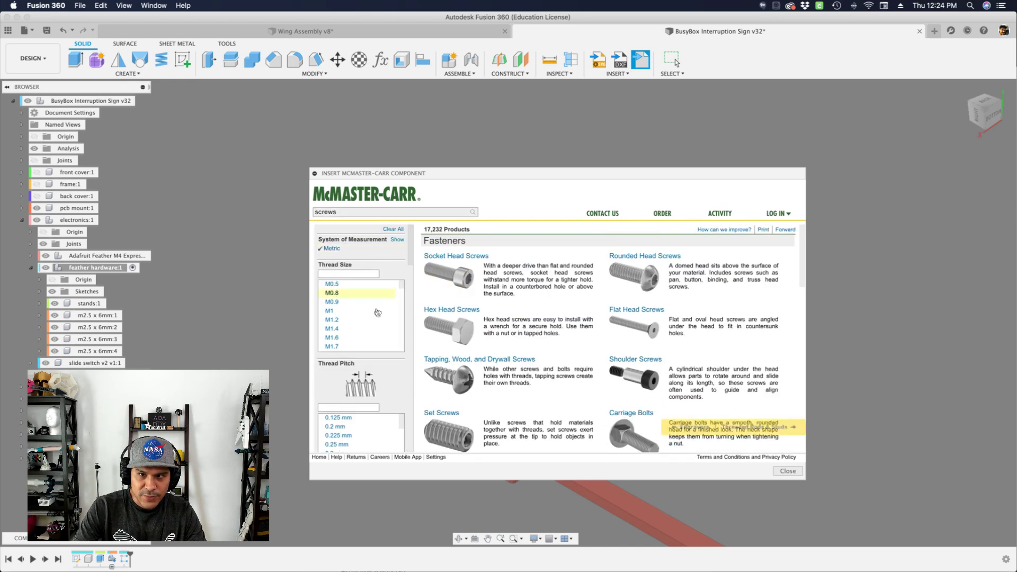
pyautogui.scroll(-3, 343, 326)
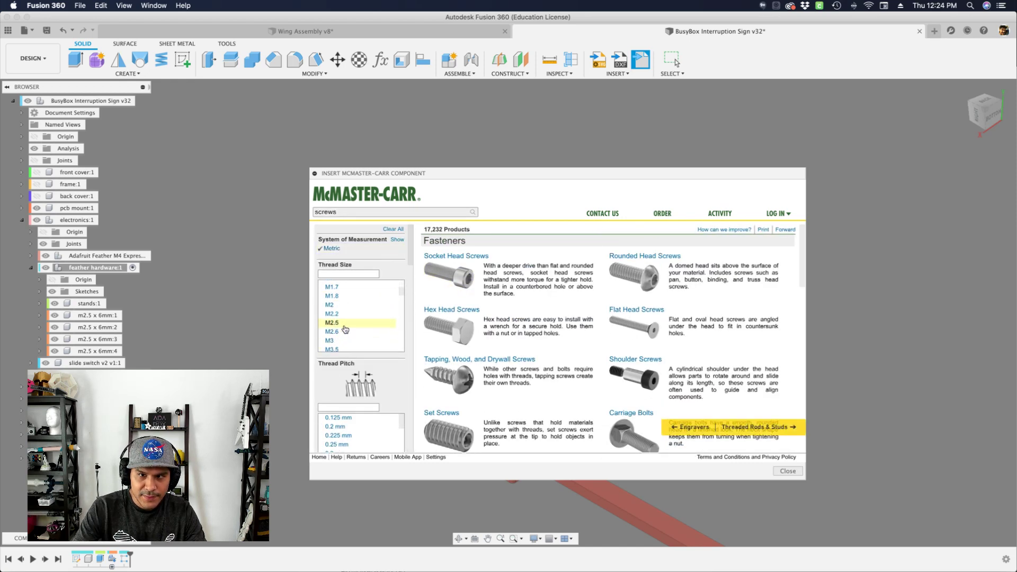
pyautogui.click(344, 326)
pyautogui.scroll(-1, 347, 323)
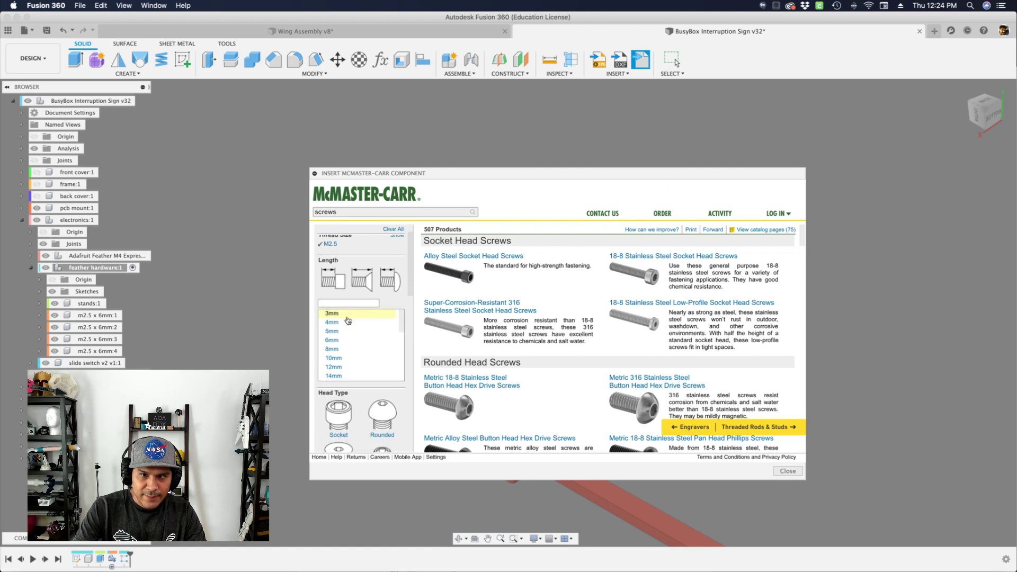
pyautogui.click(347, 322)
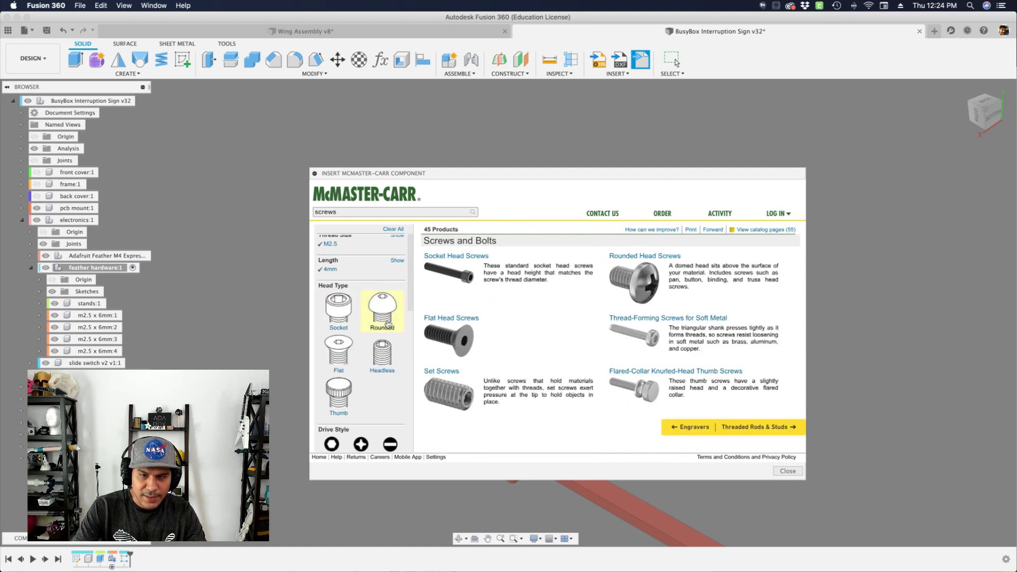
# Filter the screws to plastic, choose the black nylon pan head Phillips screw and open its product detail
pyautogui.scroll(-2, 355, 383)
pyautogui.scroll(-2, 356, 382)
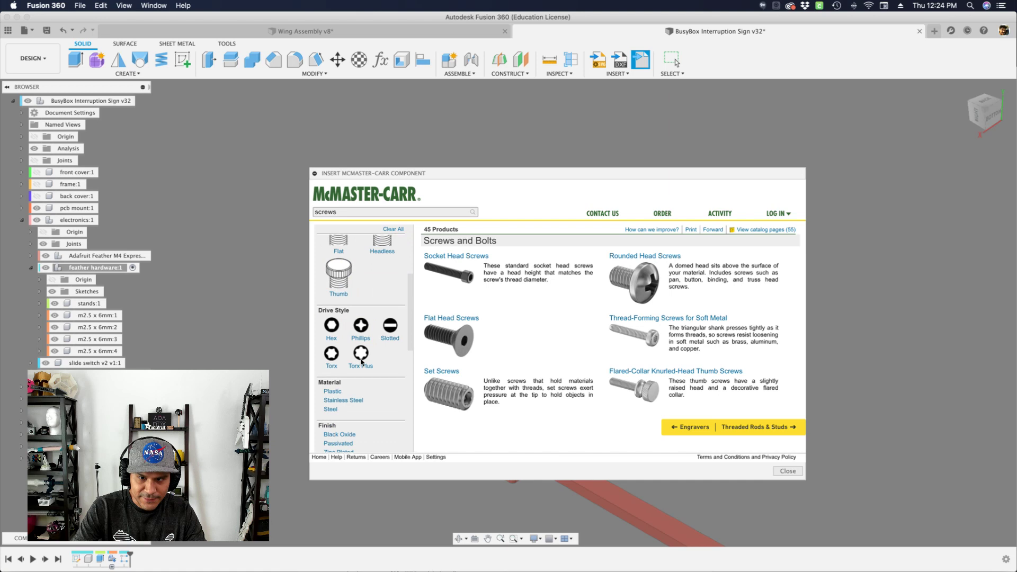
pyautogui.click(328, 391)
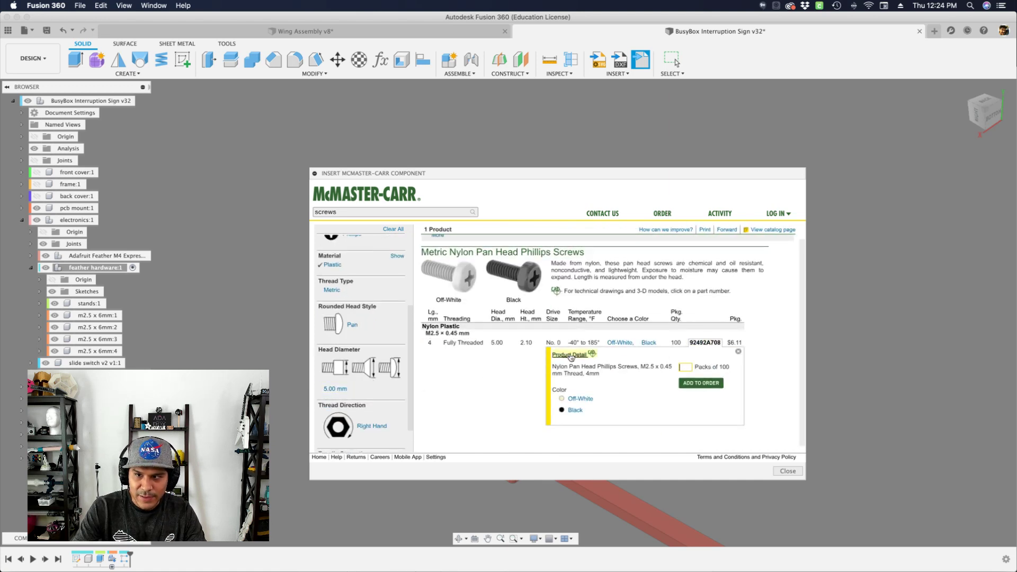
pyautogui.click(649, 343)
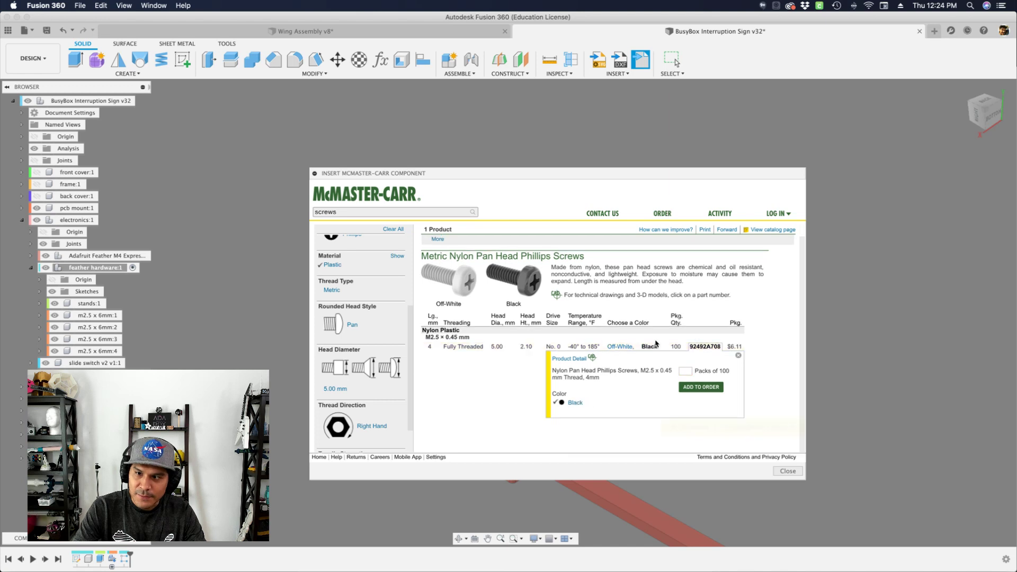
pyautogui.click(569, 359)
# Choose the 3-D STEP format for the M2.5 x 4mm nylon screw and insert it into the feather hardware
pyautogui.scroll(-10, 461, 321)
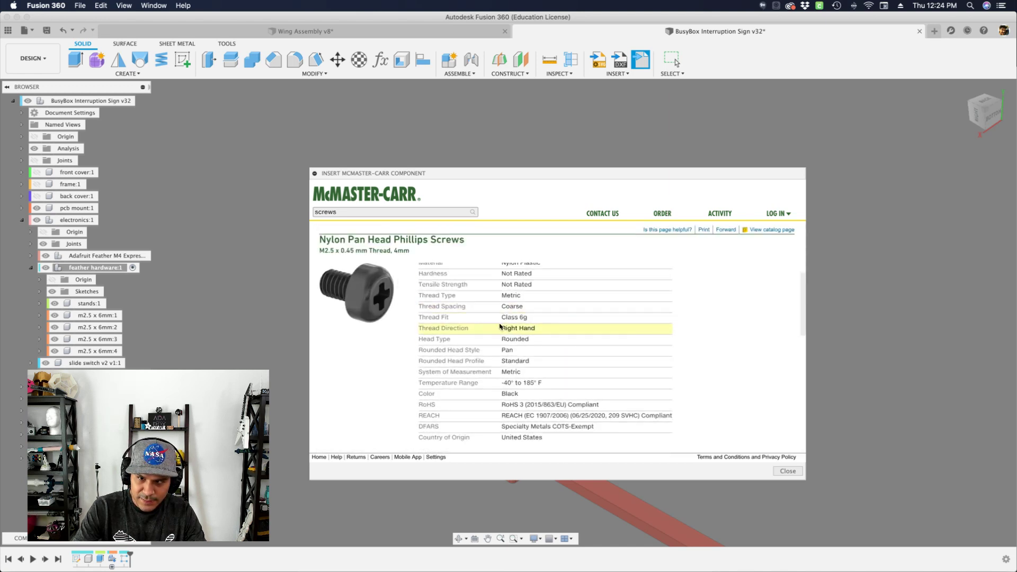
pyautogui.scroll(-5, 516, 347)
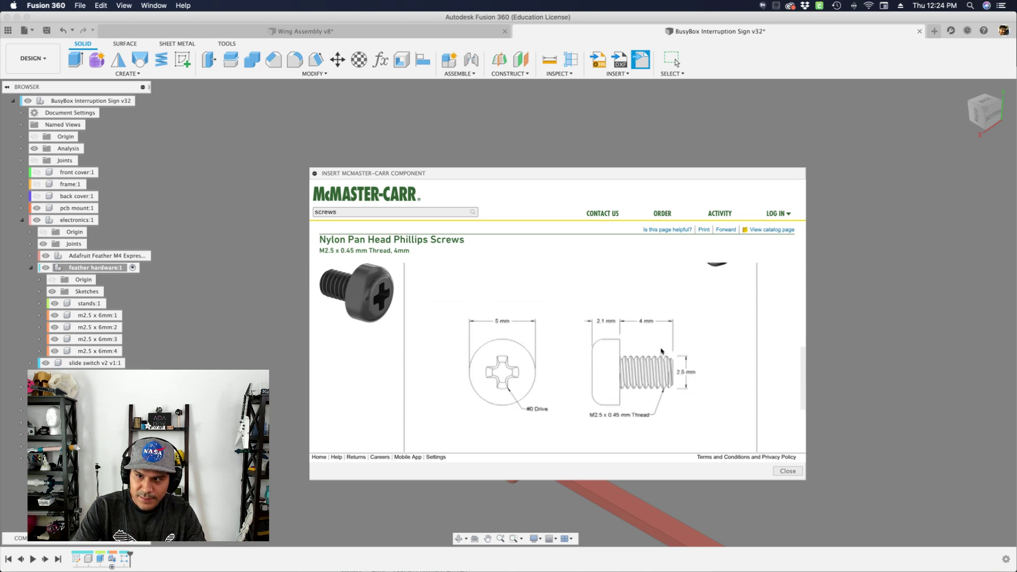
pyautogui.scroll(-2, 616, 284)
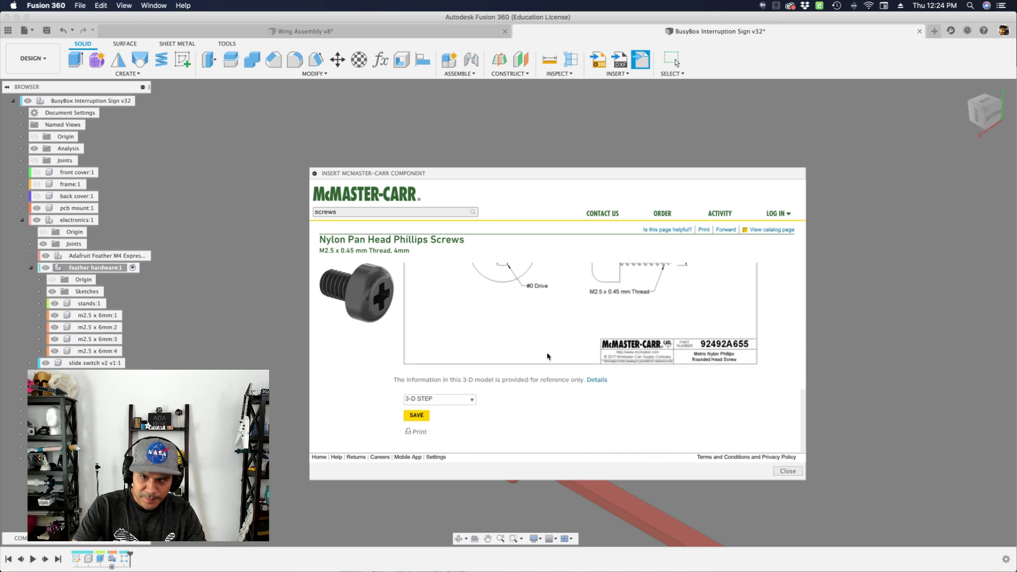
pyautogui.click(469, 403)
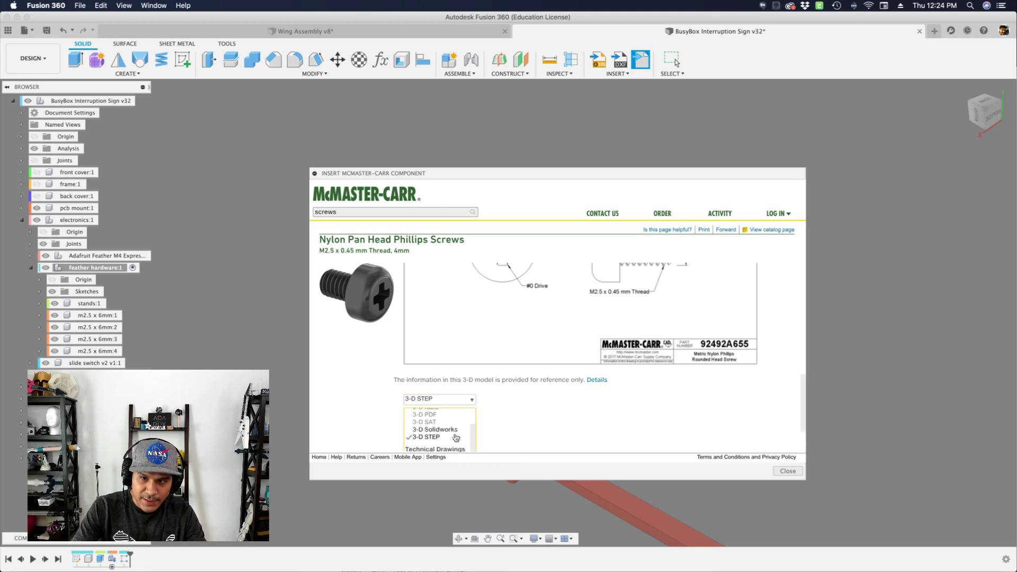
pyautogui.click(450, 430)
pyautogui.click(469, 401)
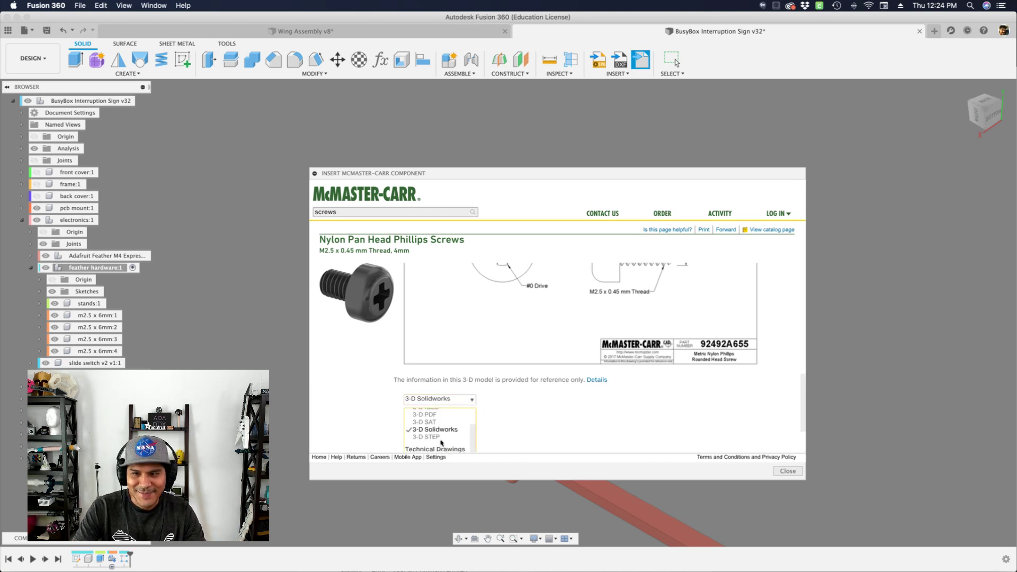
pyautogui.scroll(-4, 445, 413)
pyautogui.click(435, 377)
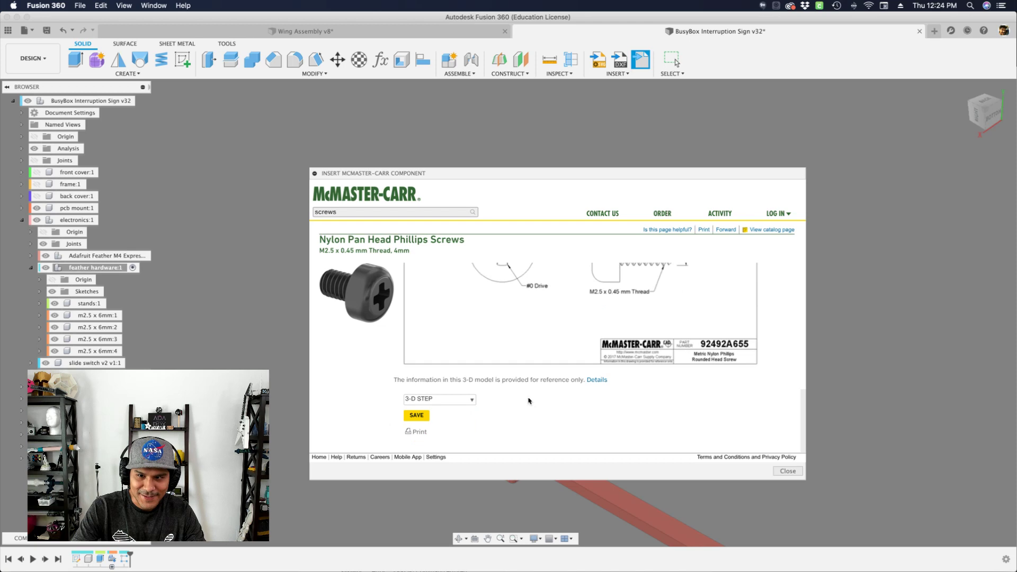
pyautogui.click(423, 415)
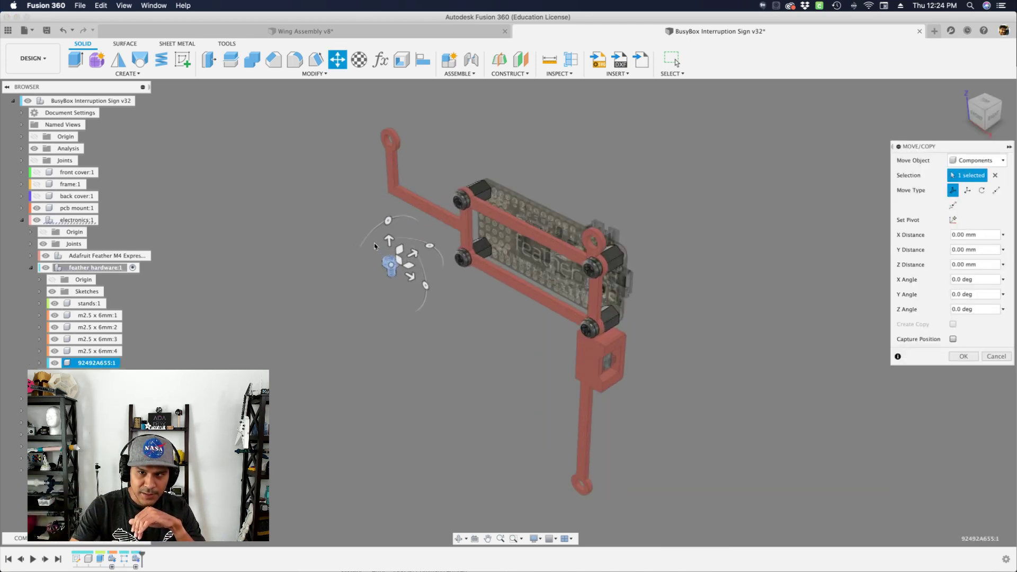
# Try moving the inserted screw 13 mm along Y and revert its position
pyautogui.scroll(8, 374, 243)
pyautogui.scroll(-2, 459, 325)
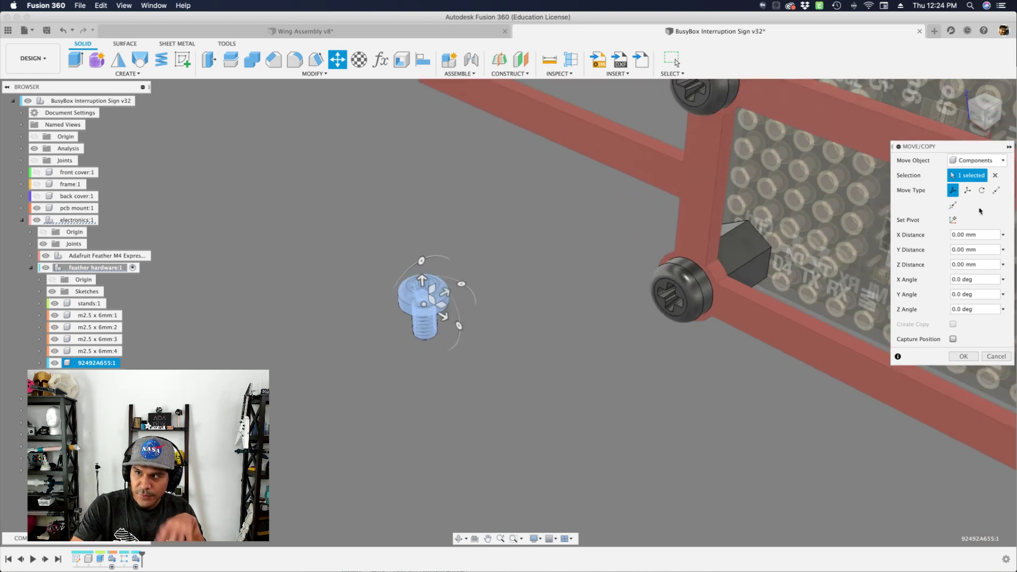
pyautogui.moveTo(441, 320); pyautogui.dragTo(628, 341)
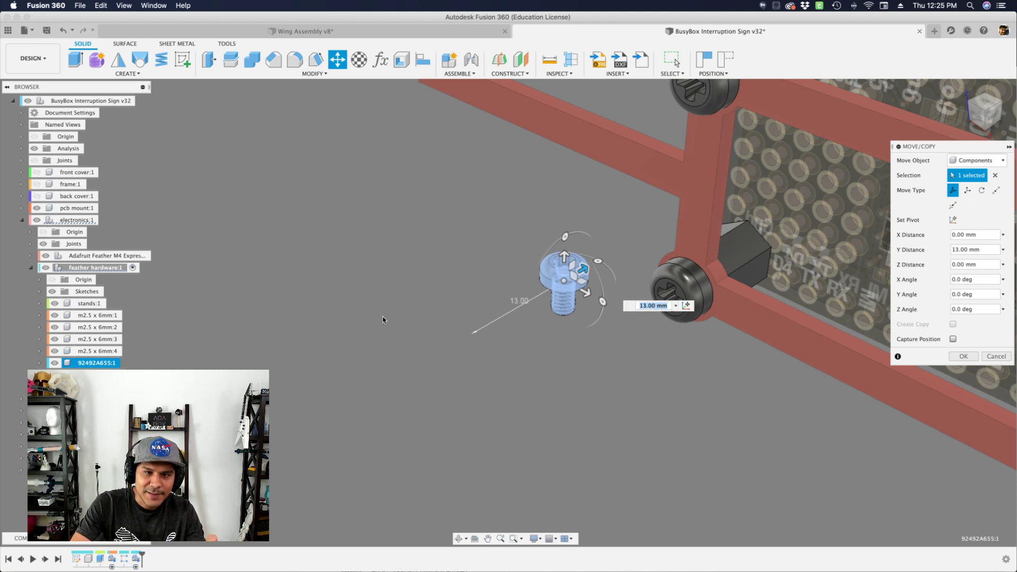
pyautogui.click(959, 357)
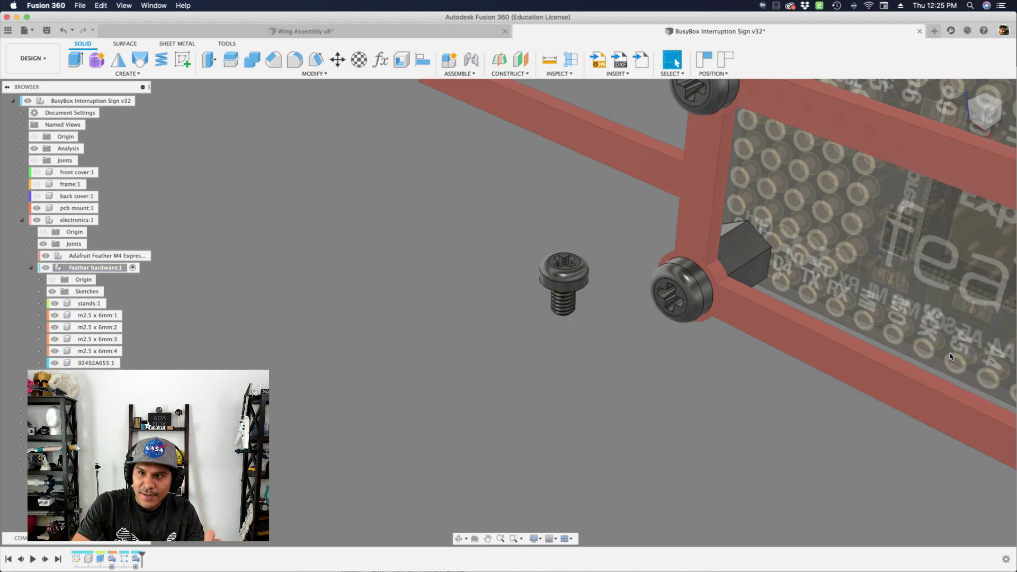
pyautogui.click(715, 66)
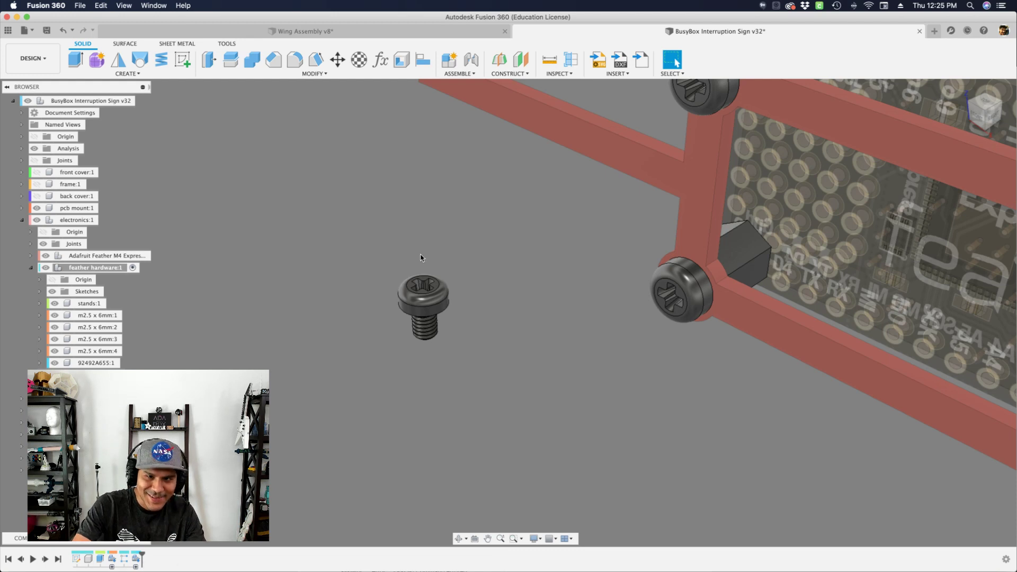
# Rename the inserted screw component as m2.5 x 4mm
pyautogui.scroll(2, 432, 289)
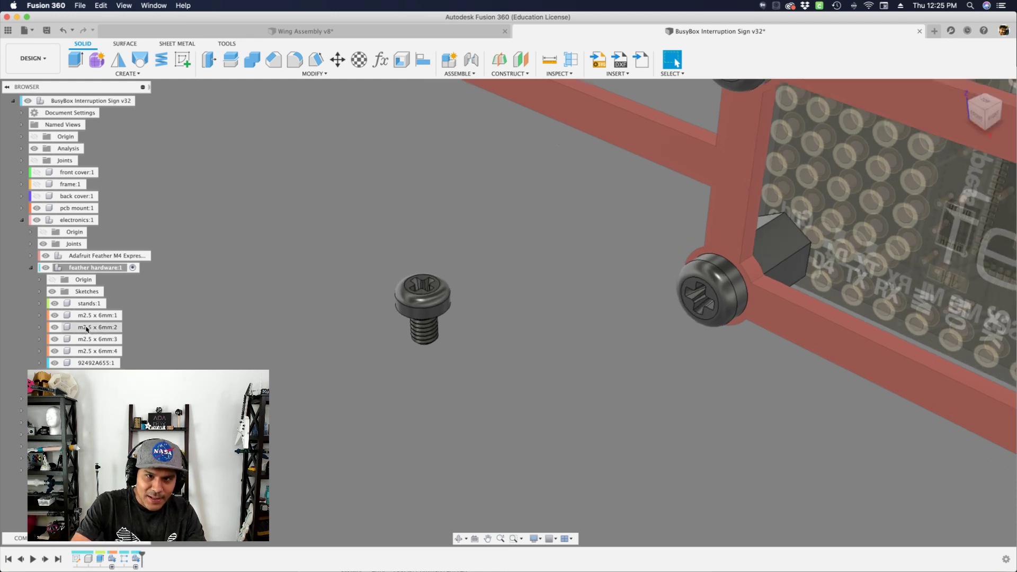
pyautogui.click(92, 364)
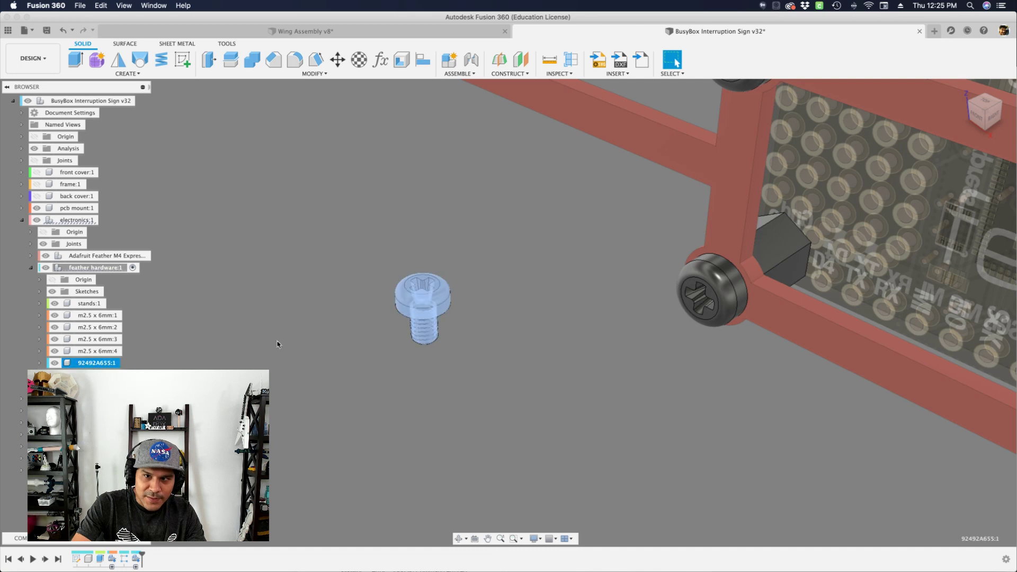
pyautogui.doubleClick(92, 363)
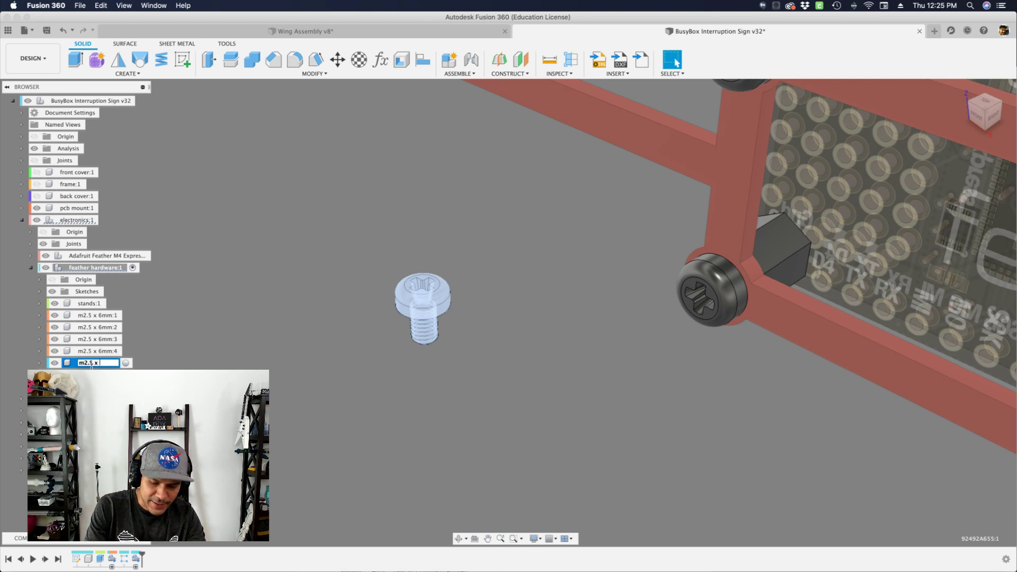
pyautogui.write('m2.5 x 4mm')
pyautogui.press('Return')
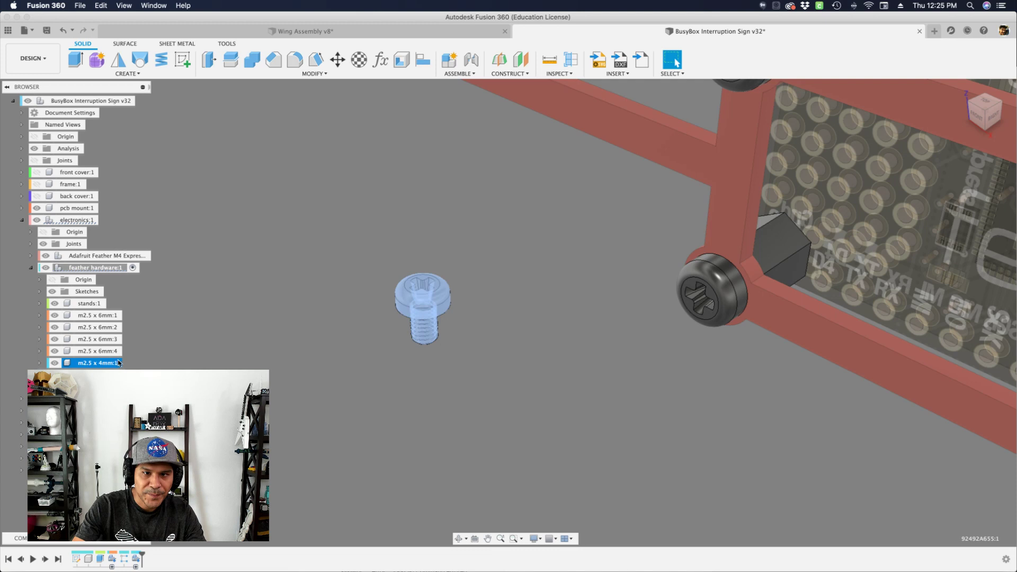
pyautogui.click(300, 363)
# Create a Rectangular Pattern of the m2.5 x 4mm screw along its red origin axis with quantity 4 and a 21 mm extent
pyautogui.scroll(5, 388, 286)
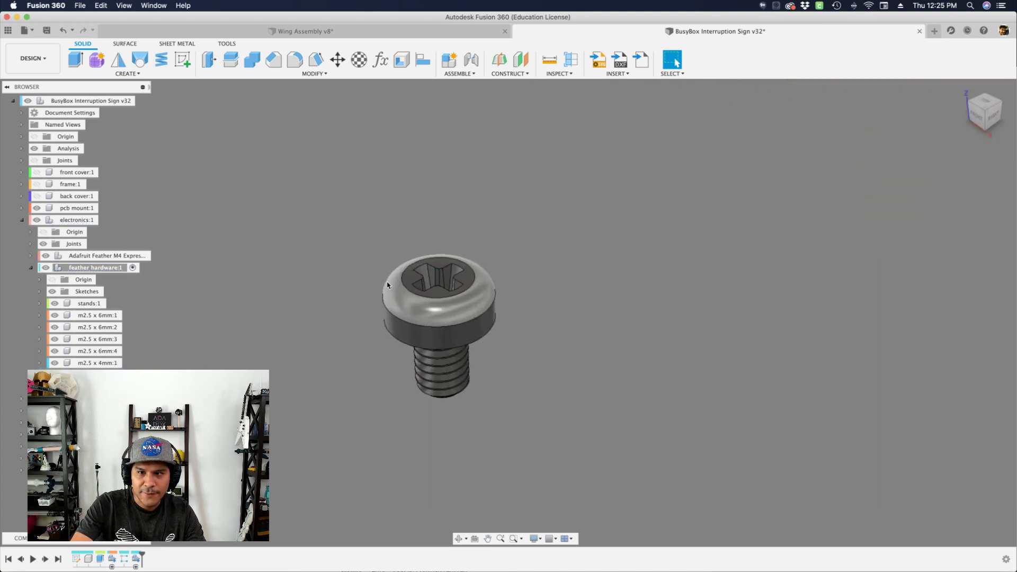
pyautogui.scroll(-3, 387, 285)
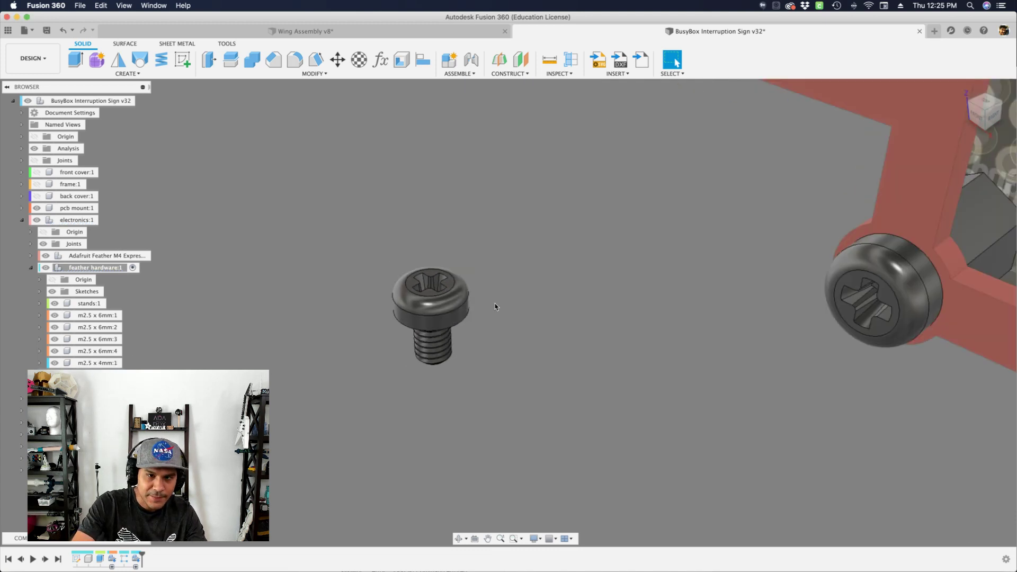
pyautogui.scroll(-2, 495, 303)
pyautogui.click(97, 363)
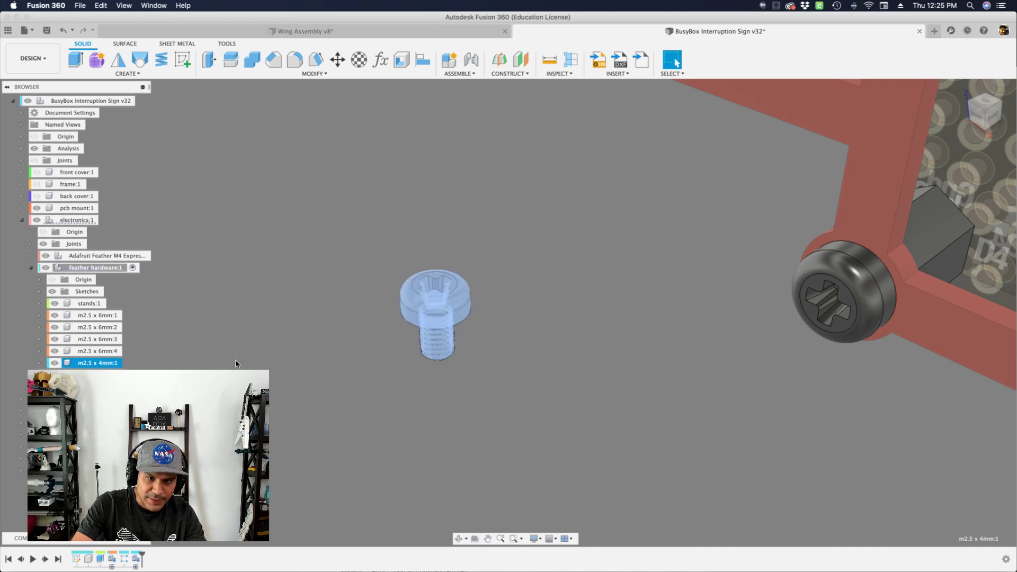
pyautogui.press('s')
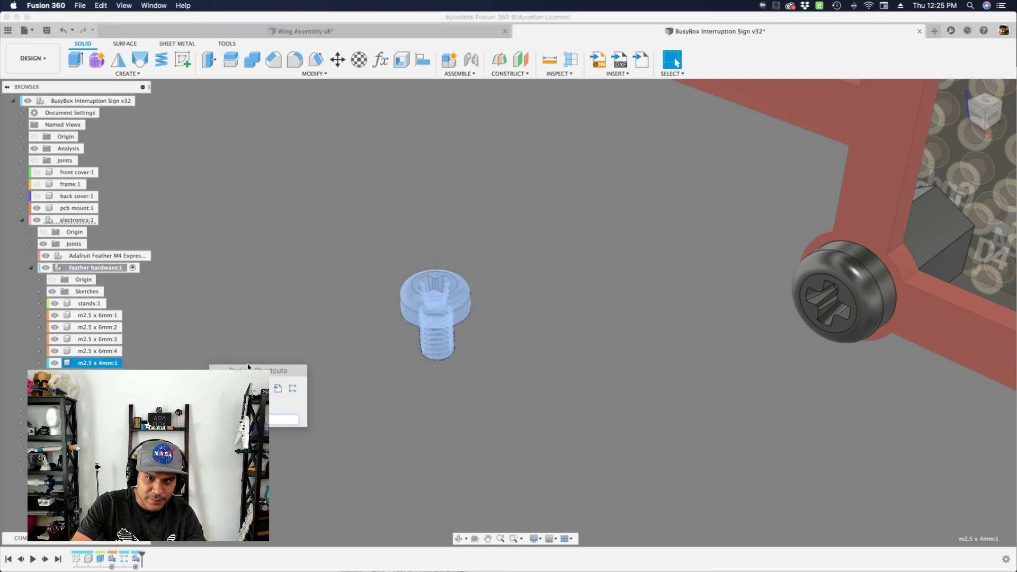
pyautogui.write('rec')
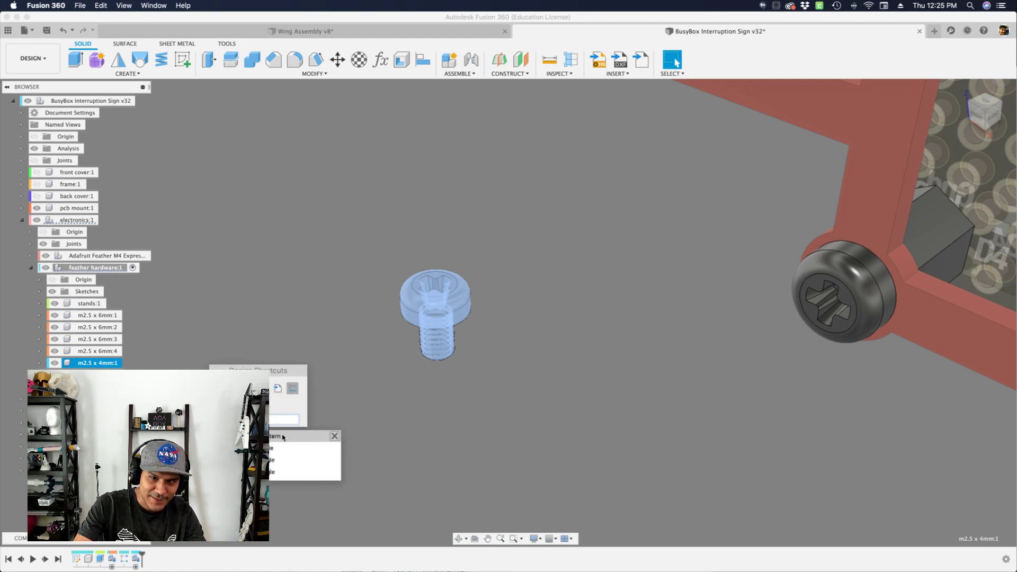
pyautogui.press('Return')
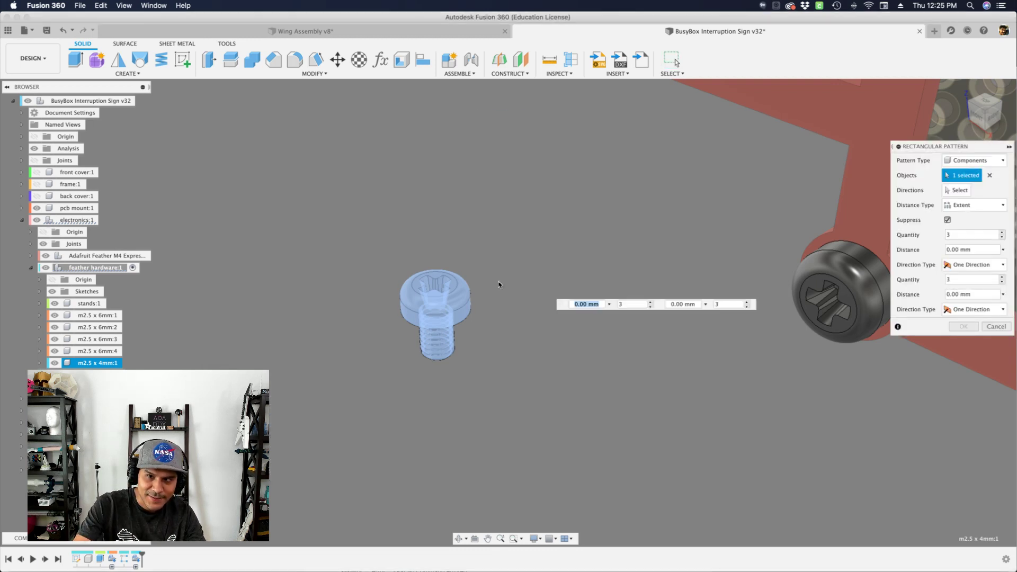
pyautogui.click(953, 194)
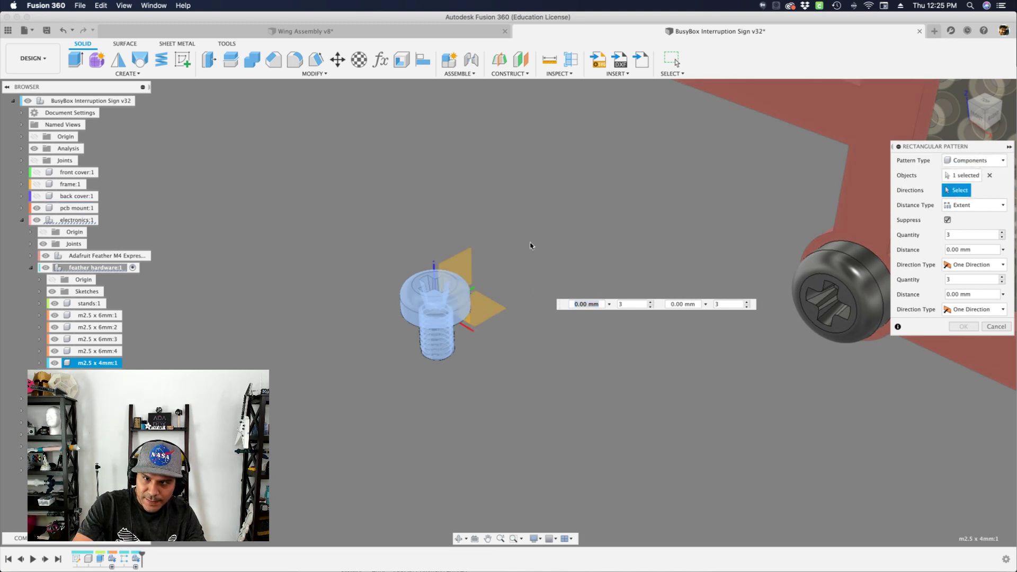
pyautogui.click(468, 334)
pyautogui.moveTo(457, 326); pyautogui.dragTo(631, 434)
pyautogui.click(759, 454)
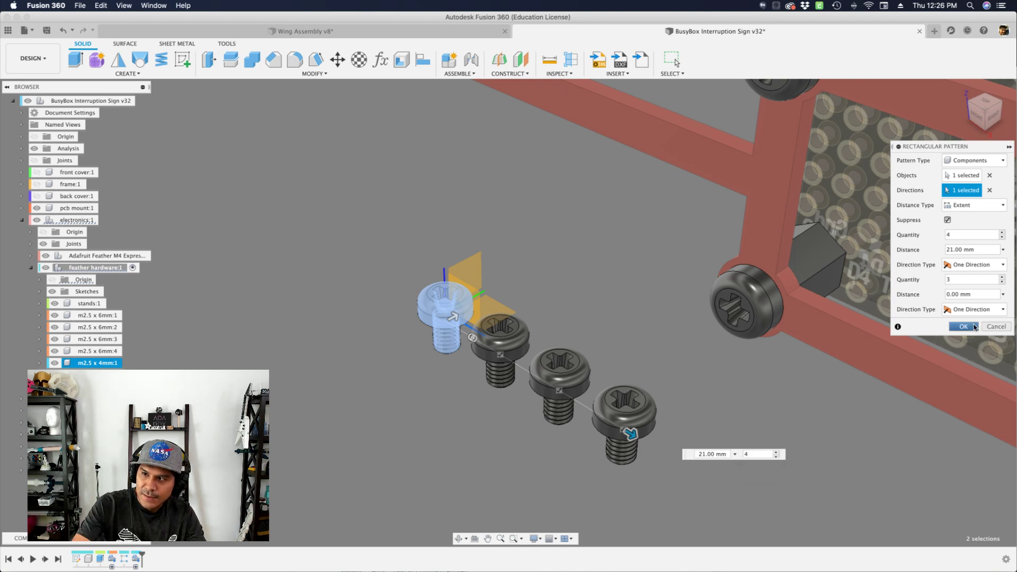
pyautogui.press('Return')
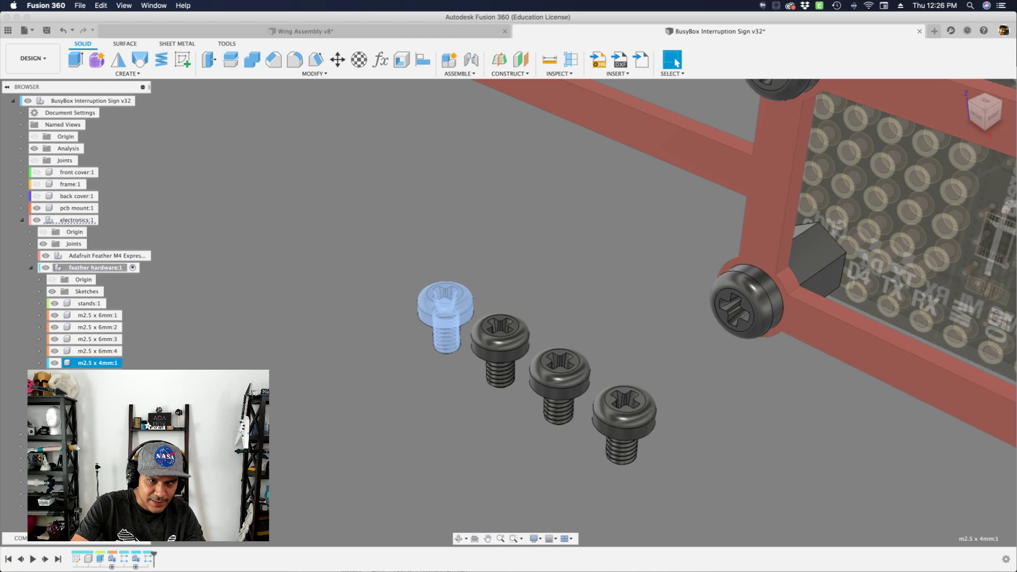
# Activate the top-level BusyBox Interruption Sign component
pyautogui.keyDown('shift'); pyautogui.moveTo(300, 404); pyautogui.dragTo(527, 341, button='middle'); pyautogui.keyUp('shift')
pyautogui.scroll(-2, 527, 340)
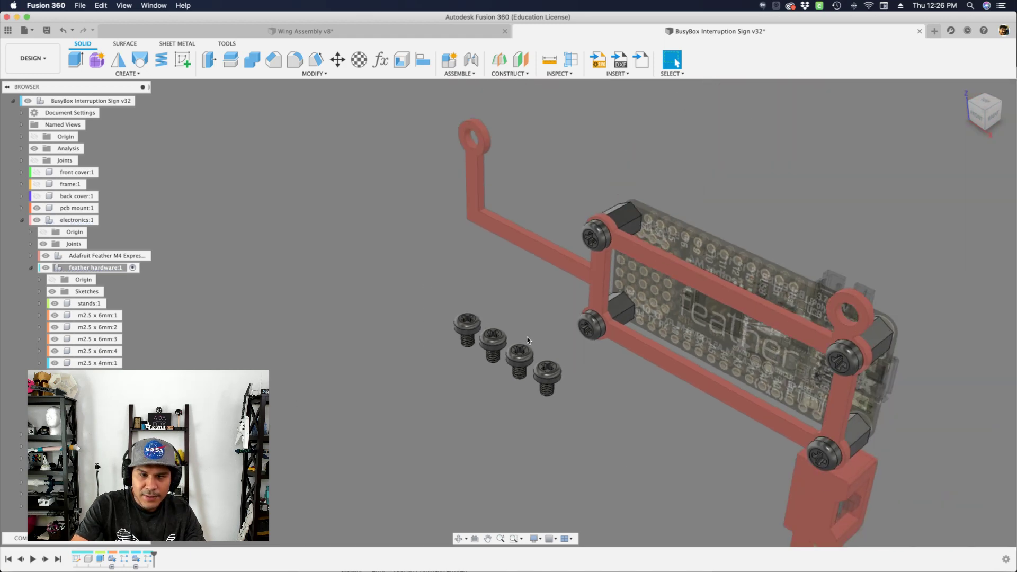
pyautogui.keyDown('shift'); pyautogui.hscroll(6, 528, 341); pyautogui.keyUp('shift')
pyautogui.keyDown('shift'); pyautogui.hscroll(5, 528, 341); pyautogui.keyUp('shift')
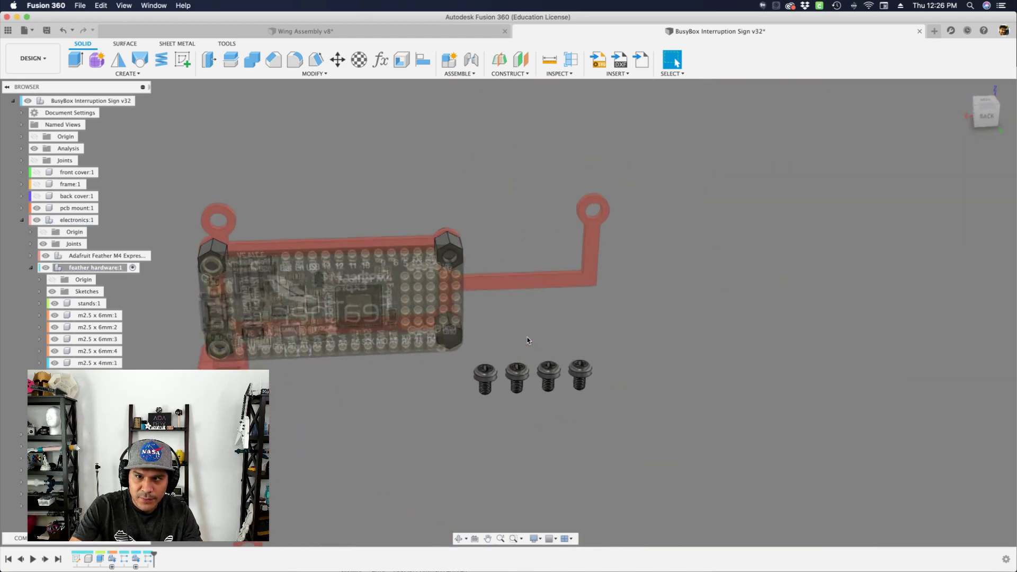
pyautogui.keyDown('shift'); pyautogui.scroll(-5, 527, 341); pyautogui.keyUp('shift')
pyautogui.keyDown('shift'); pyautogui.moveTo(340, 278); pyautogui.dragTo(398, 251, button='middle'); pyautogui.keyUp('shift')
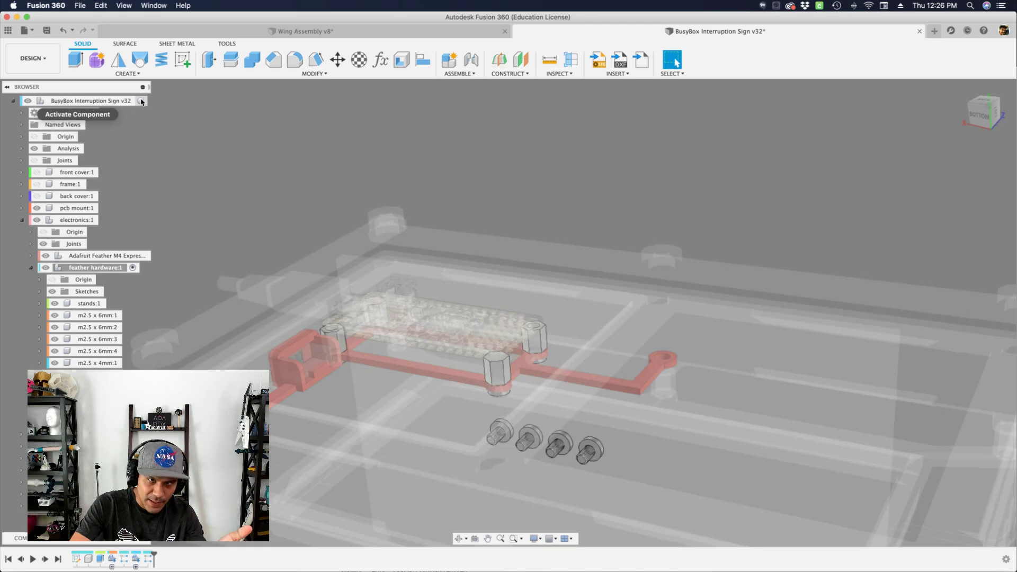
pyautogui.click(141, 102)
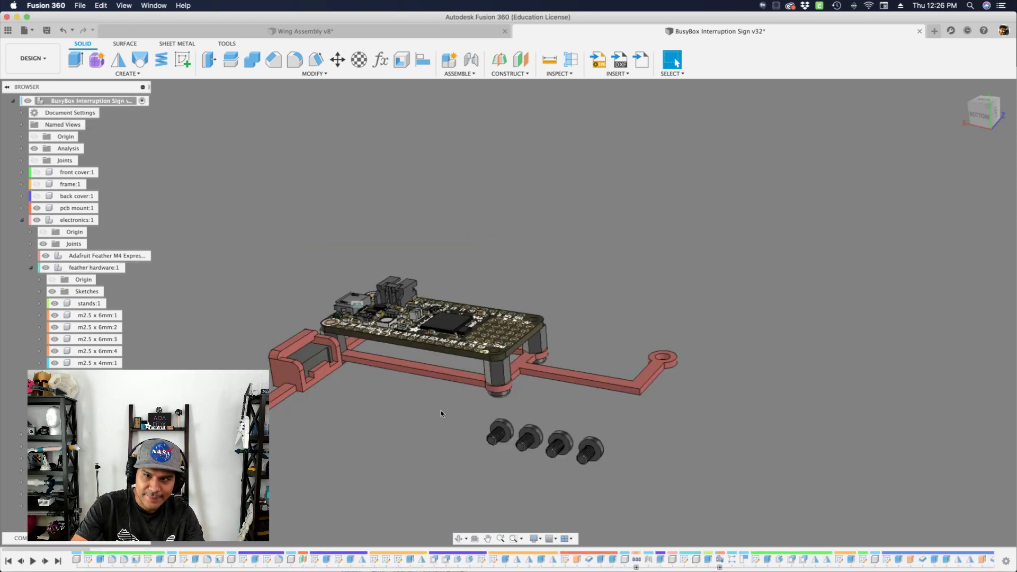
# Go to the end of the timeline and highlight the feature that inserted the m2.5 x 4mm screw
pyautogui.keyDown('shift'); pyautogui.moveTo(411, 397); pyautogui.dragTo(116, 46, button='middle'); pyautogui.keyUp('shift')
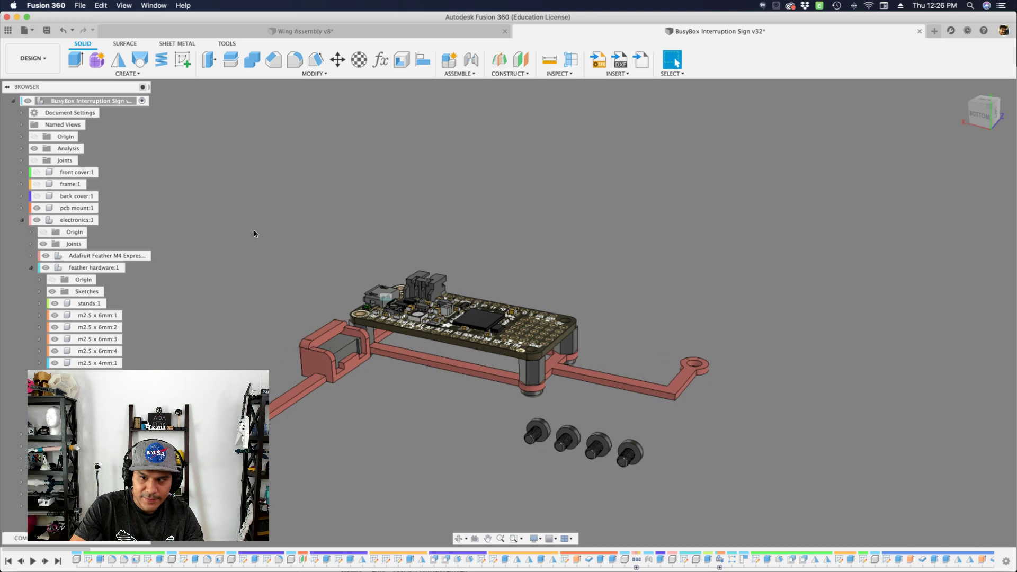
pyautogui.click(58, 560)
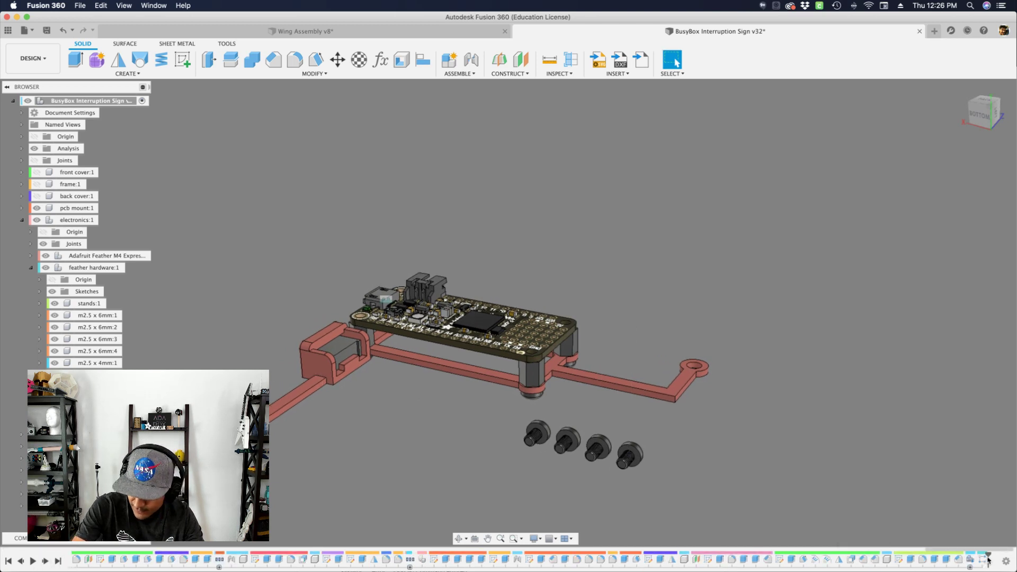
pyautogui.click(971, 559)
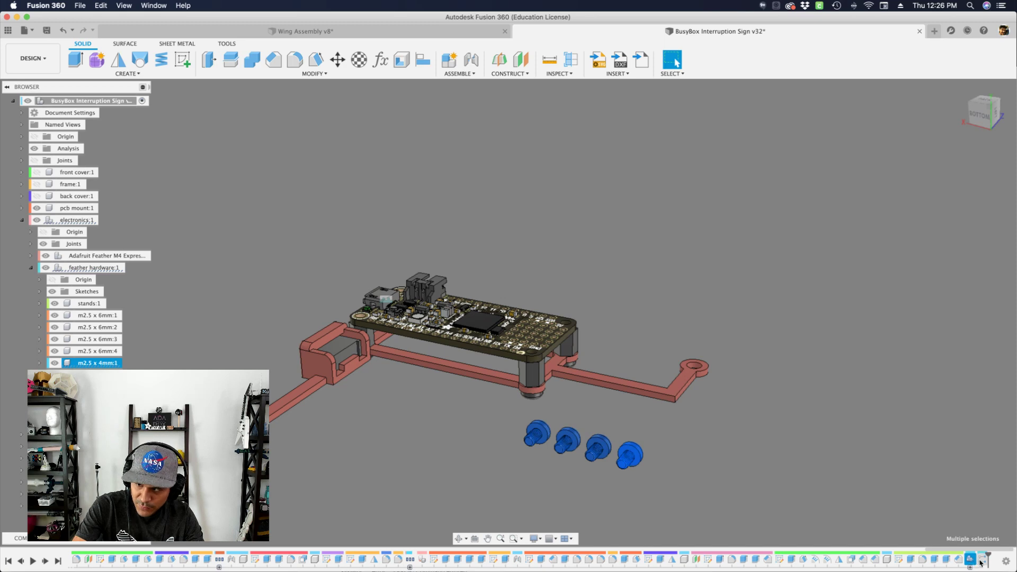
pyautogui.click(933, 461)
pyautogui.keyDown('shift'); pyautogui.moveTo(933, 461); pyautogui.dragTo(625, 352, button='middle'); pyautogui.keyUp('shift')
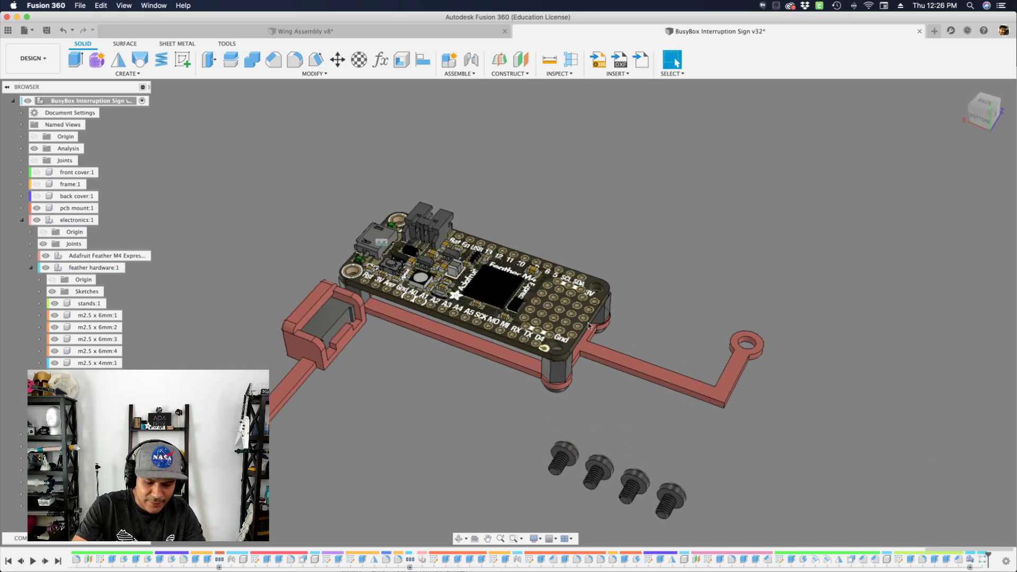
# Align the nearest loose screw as a component, matching the outer edge under its head to the board's mounting hole beside Gnd
pyautogui.click(299, 73)
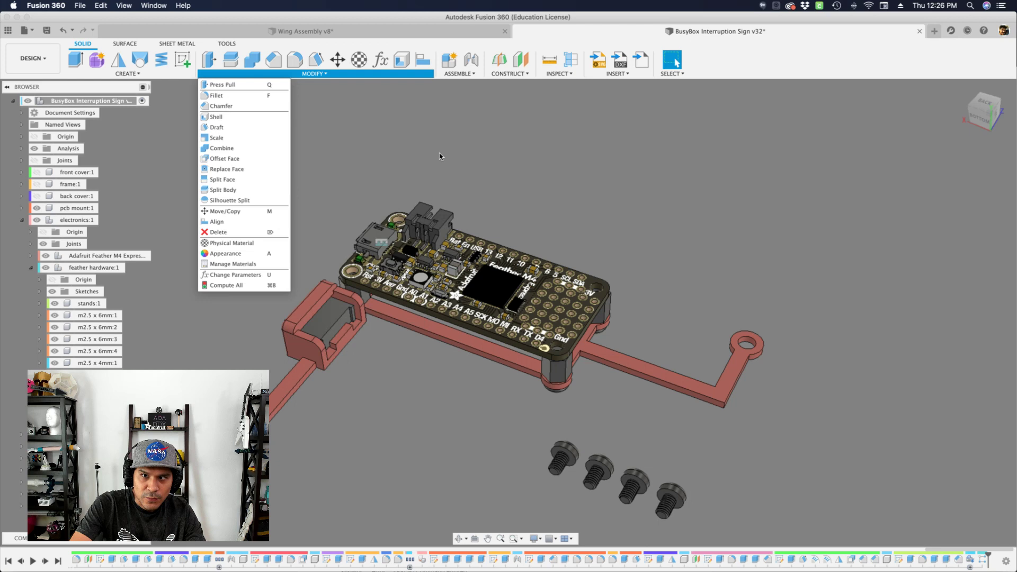
pyautogui.press('s')
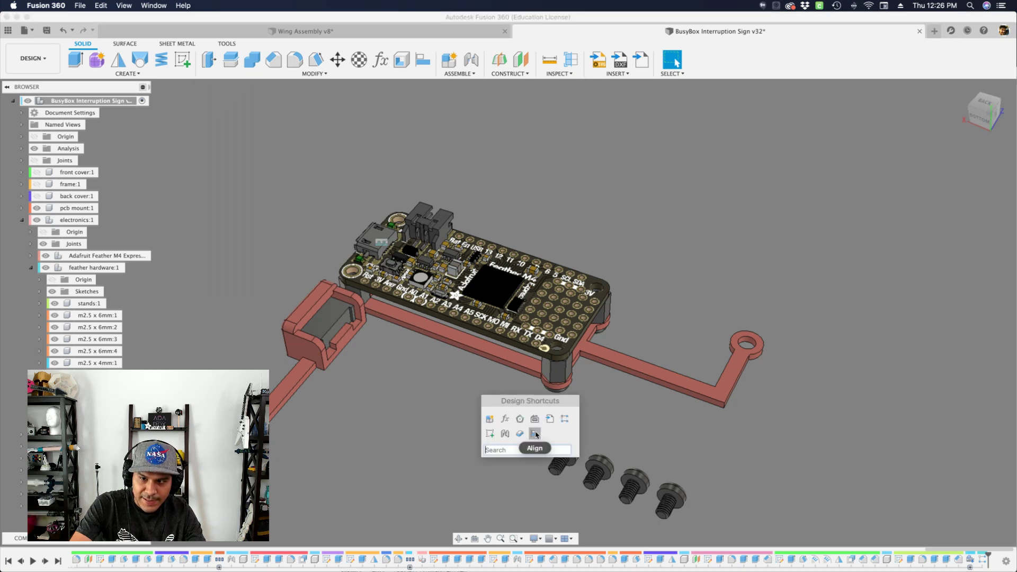
pyautogui.write('align')
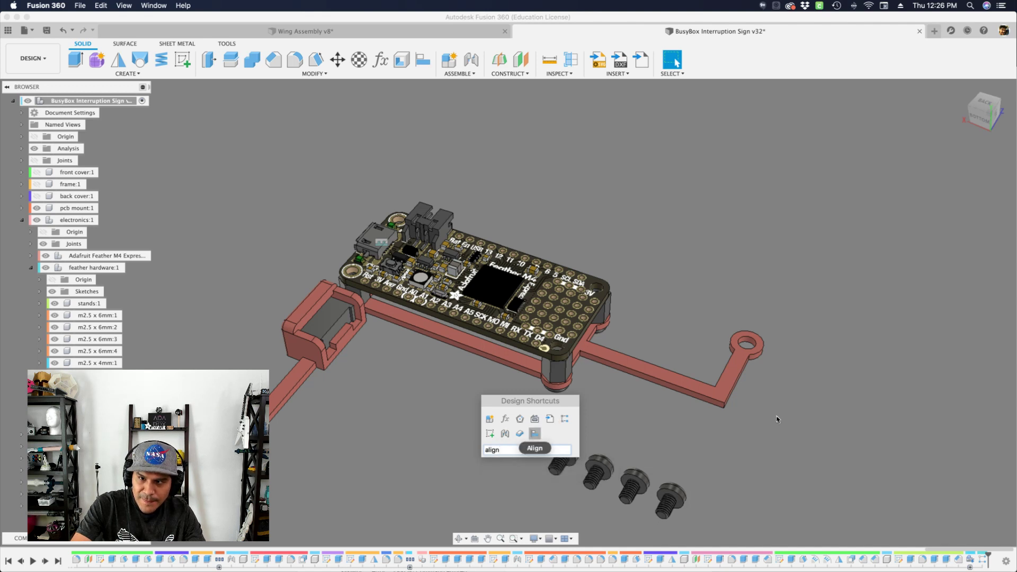
pyautogui.press('Return')
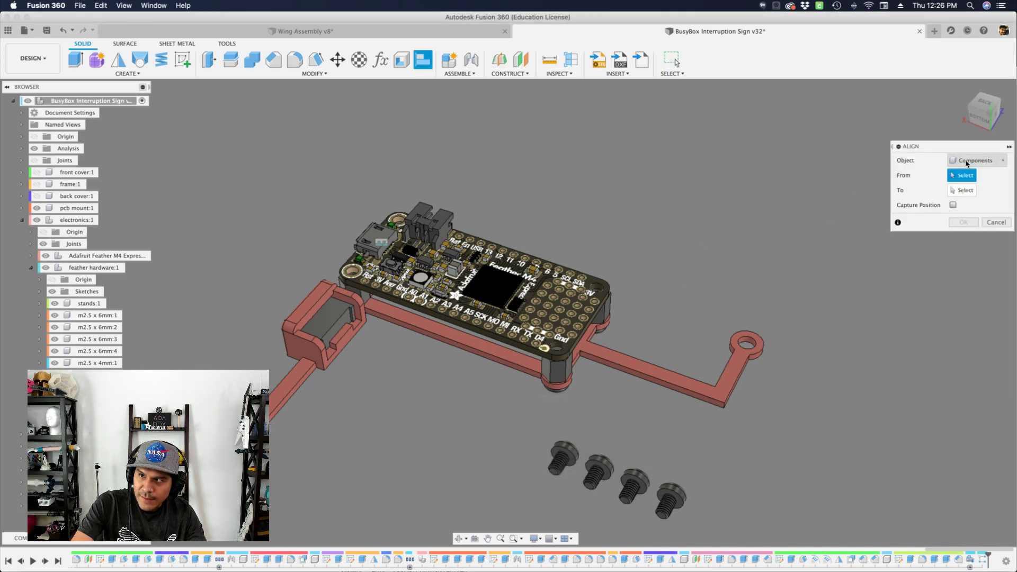
pyautogui.click(968, 161)
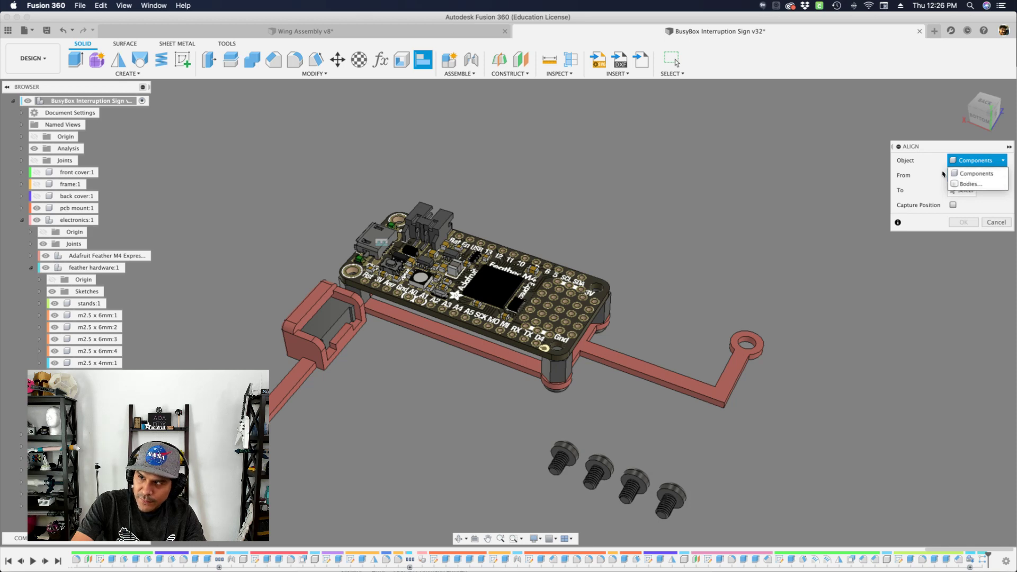
pyautogui.click(969, 174)
pyautogui.scroll(10, 557, 412)
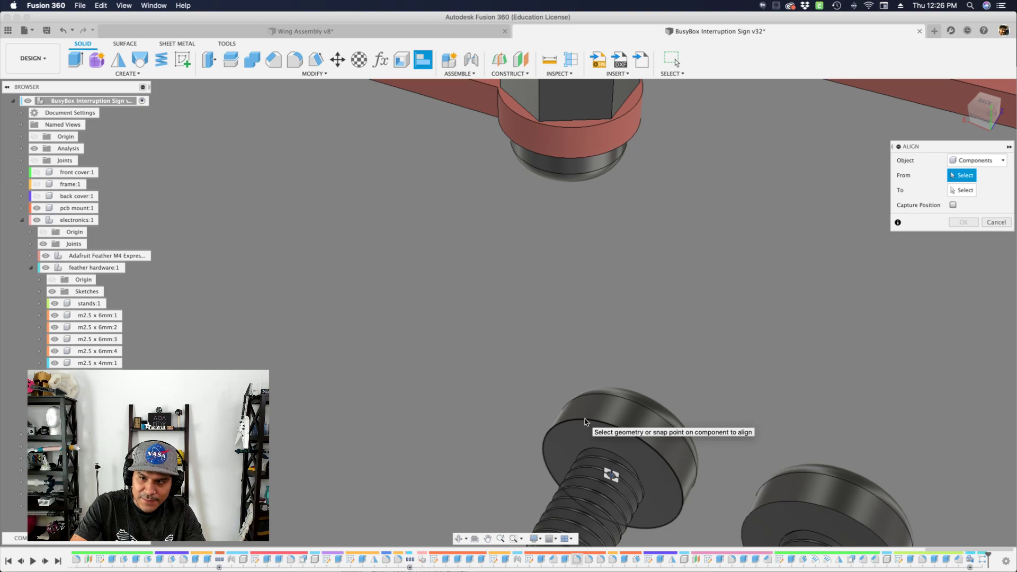
pyautogui.click(585, 422)
pyautogui.scroll(-10, 476, 422)
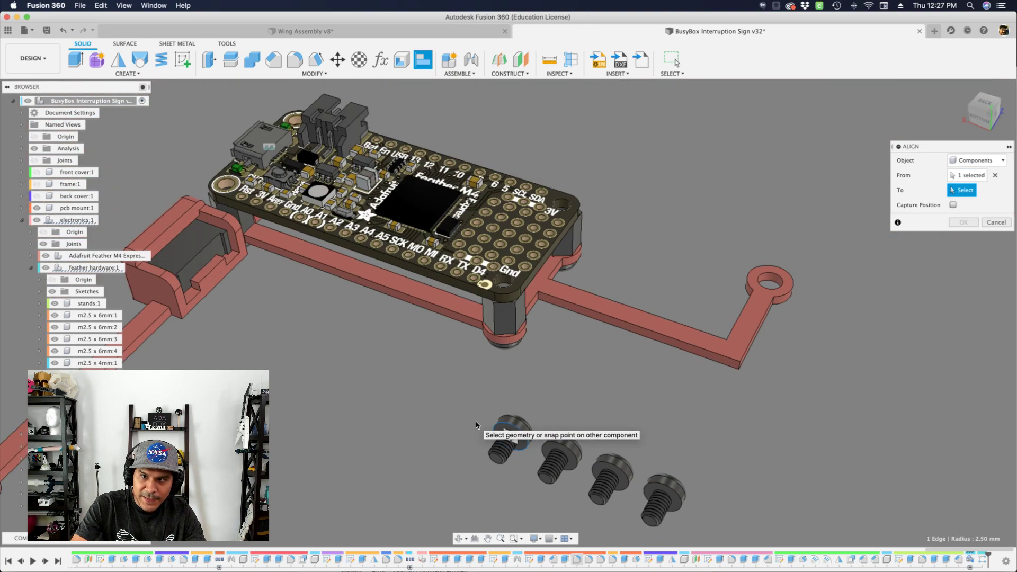
pyautogui.scroll(10, 649, 151)
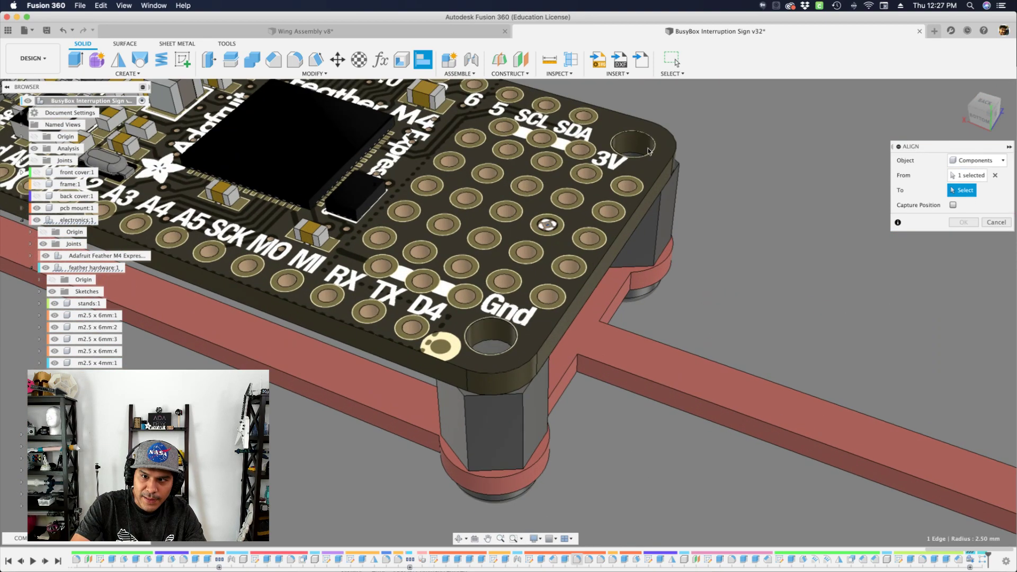
pyautogui.scroll(3, 457, 312)
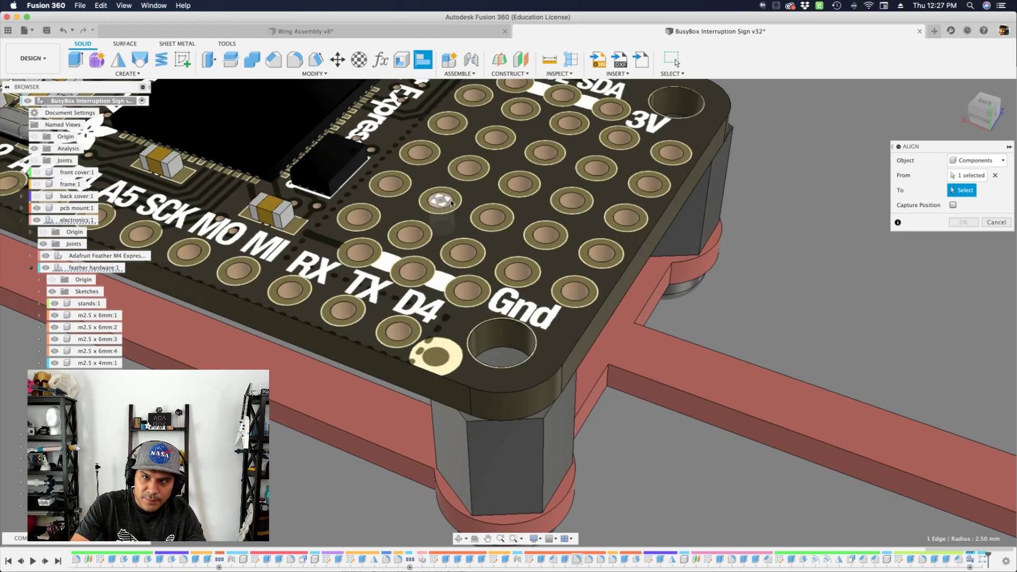
pyautogui.scroll(3, 483, 330)
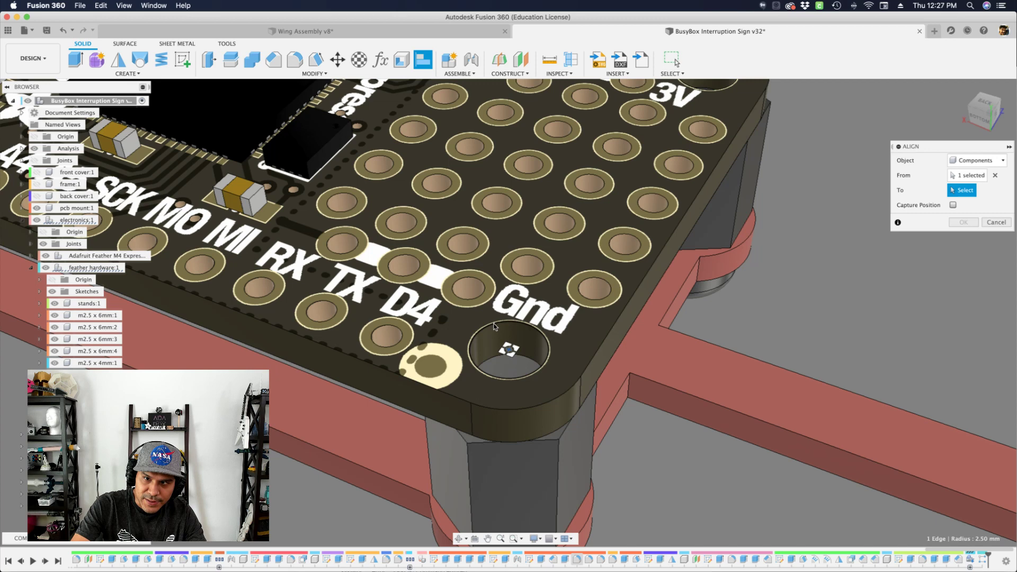
pyautogui.click(495, 326)
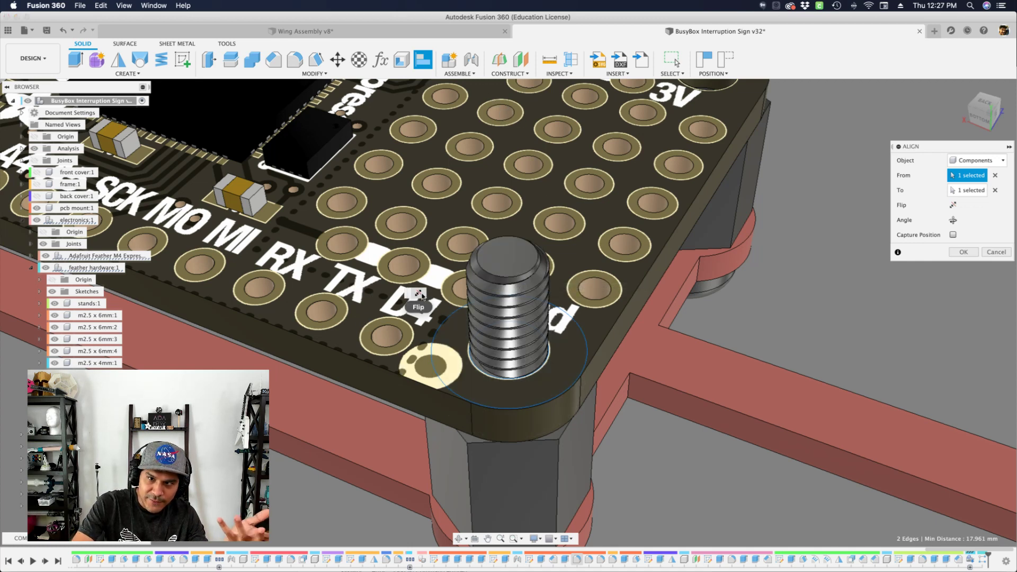
# Flip the screw at the Gnd hole so its head faces up and accept the alignment
pyautogui.click(419, 293)
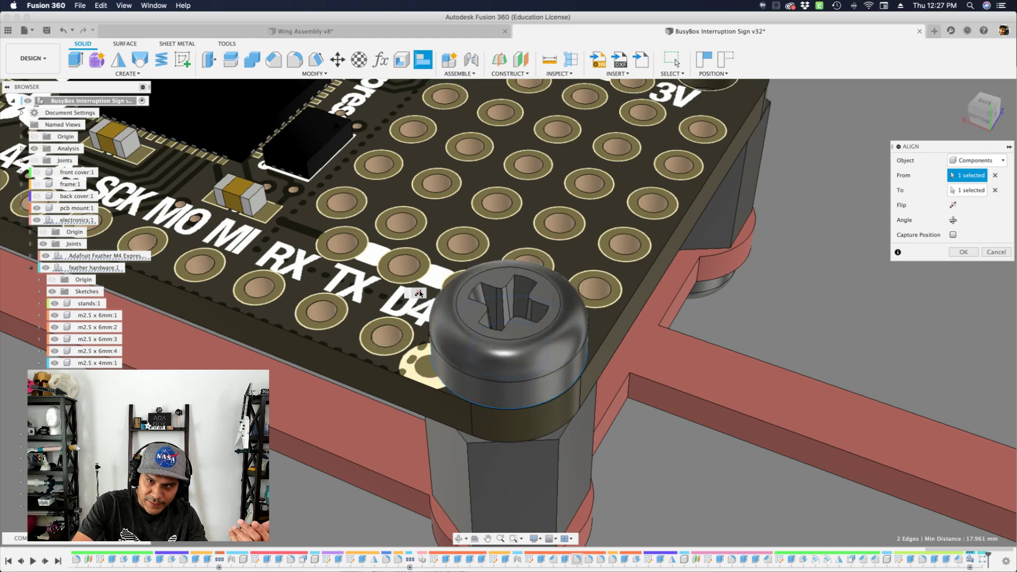
pyautogui.click(953, 205)
pyautogui.click(954, 205)
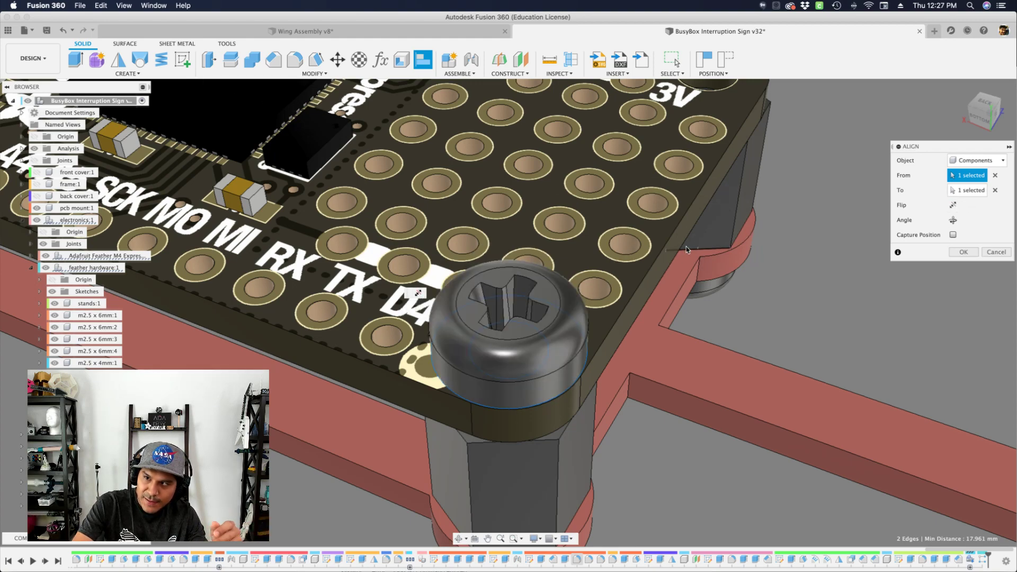
pyautogui.scroll(-2, 686, 246)
pyautogui.scroll(-3, 685, 246)
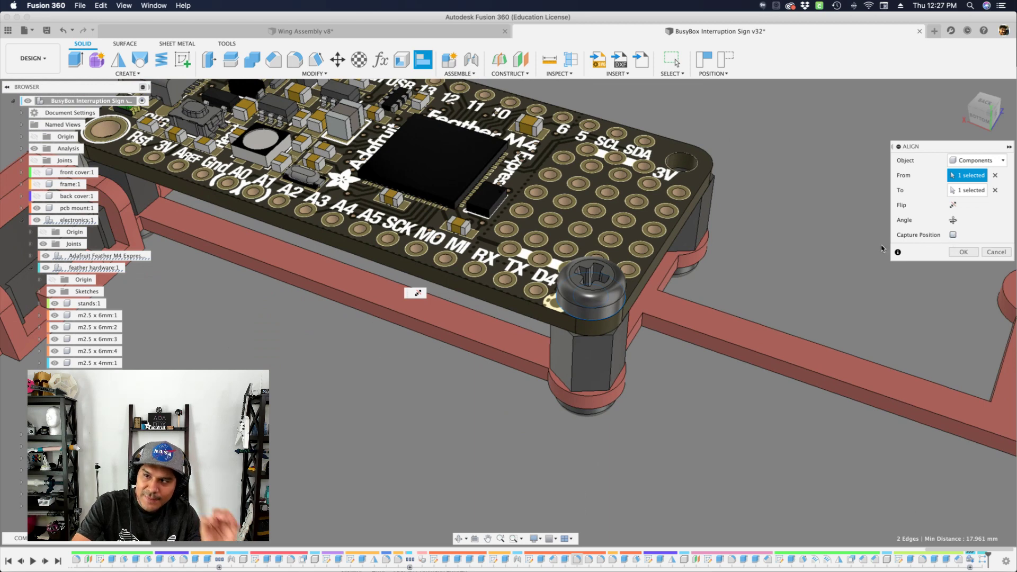
pyautogui.scroll(-3, 785, 256)
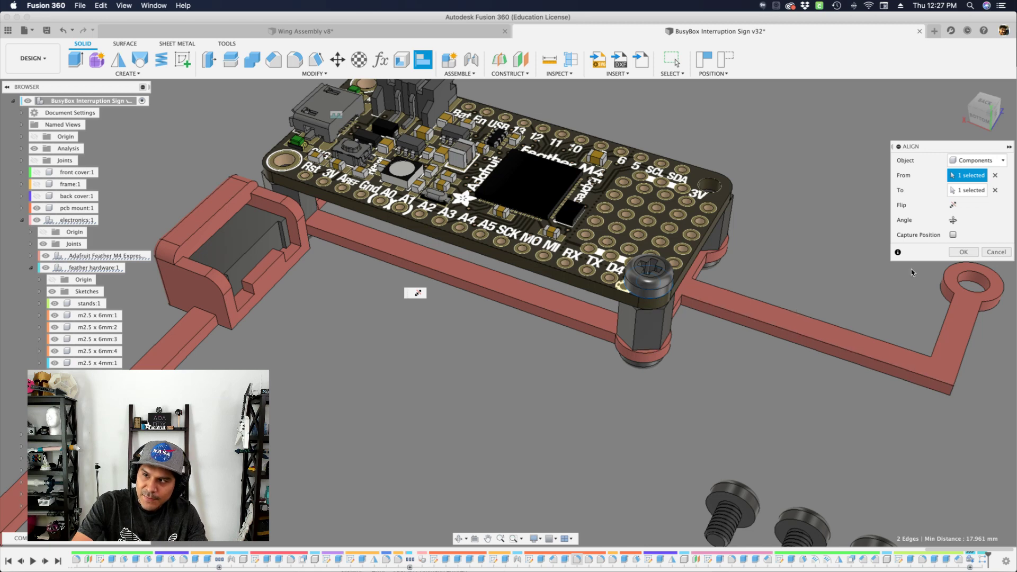
pyautogui.click(961, 253)
# Align the under-head edge of the nearest of the three loose screws to the mounting hole beside 3V, flipped head up
pyautogui.scroll(-2, 621, 266)
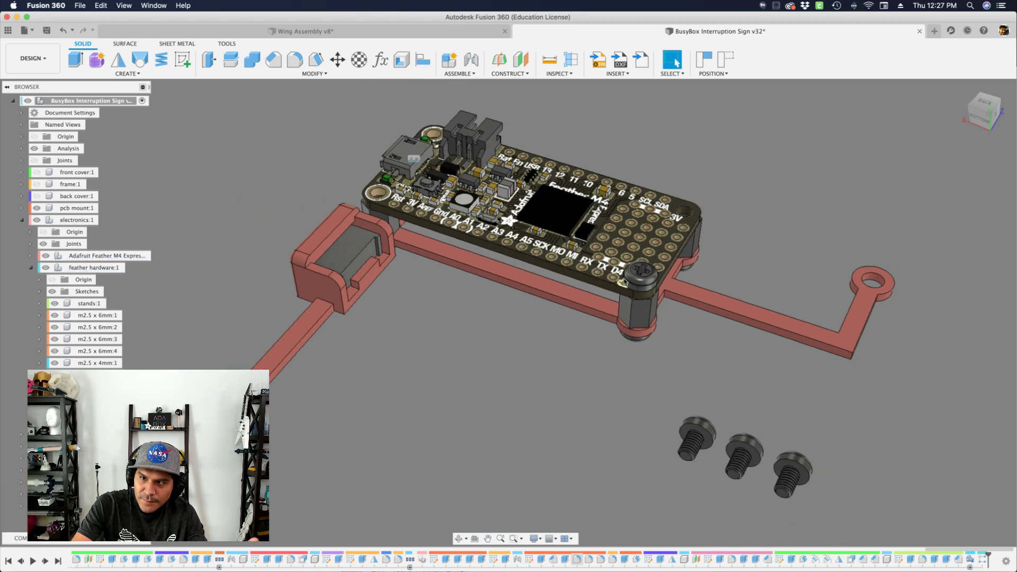
pyautogui.scroll(5, 720, 453)
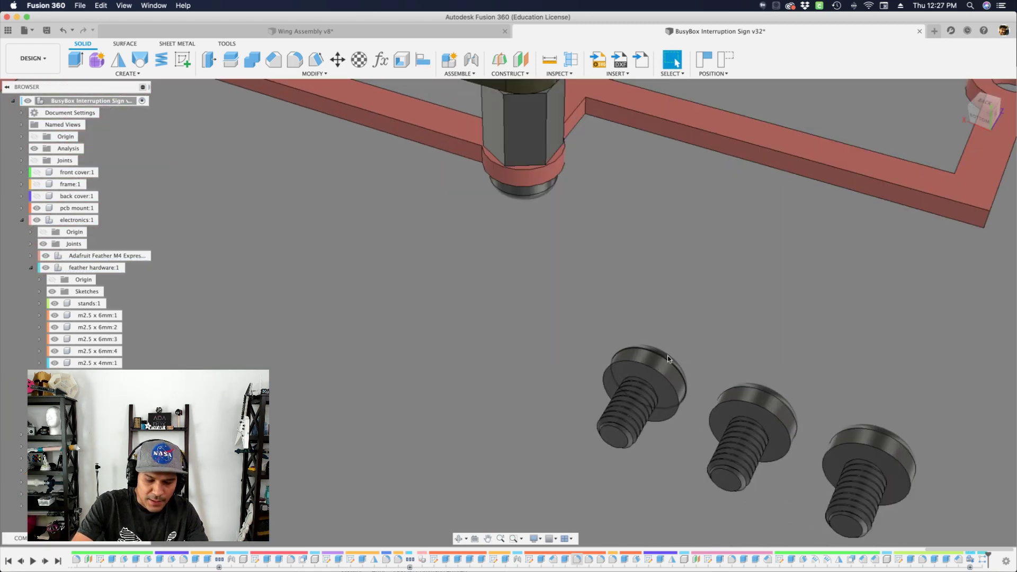
pyautogui.press('s')
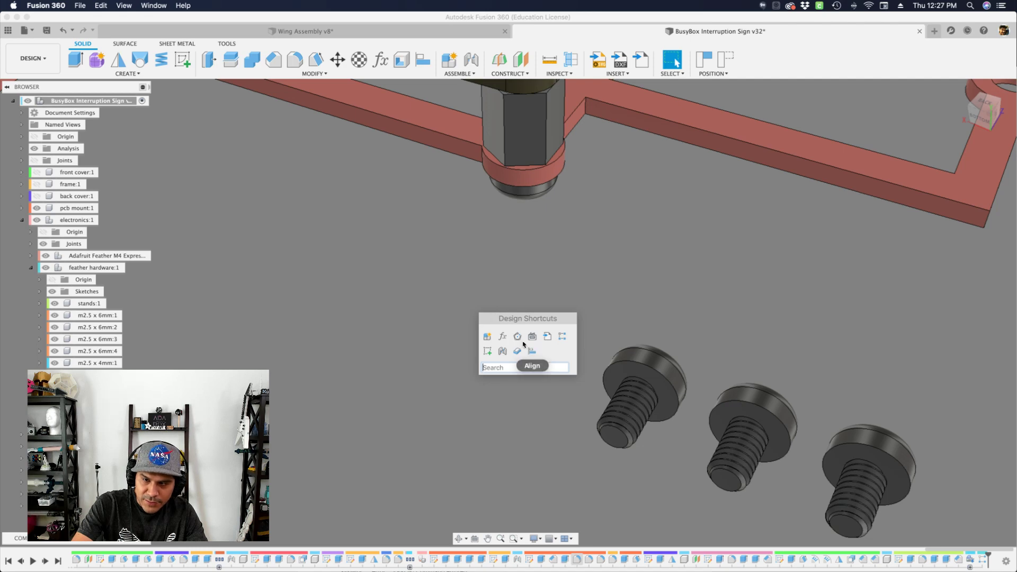
pyautogui.click(532, 351)
pyautogui.scroll(3, 622, 363)
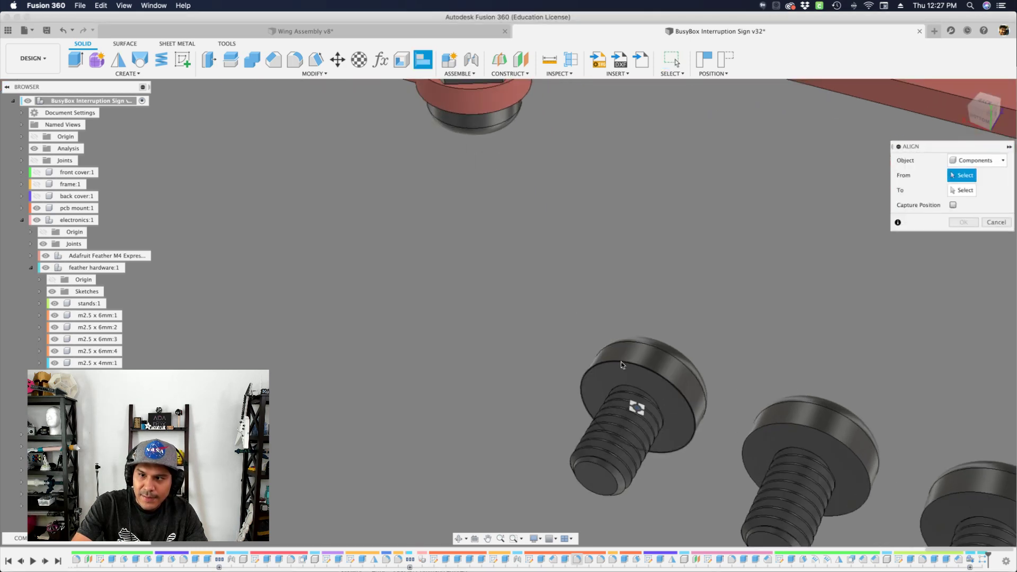
pyautogui.click(623, 361)
pyautogui.scroll(-5, 623, 361)
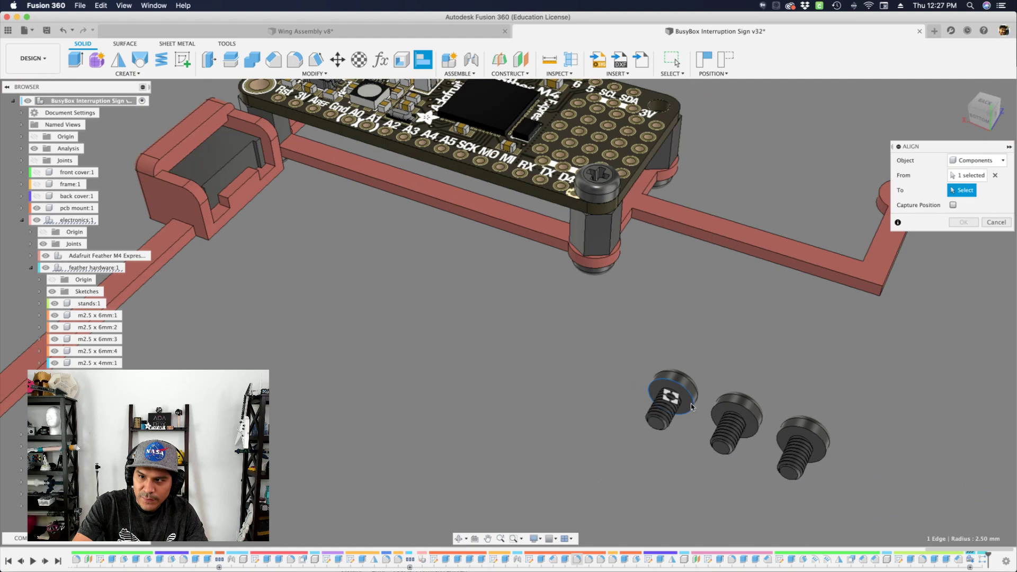
pyautogui.scroll(3, 657, 383)
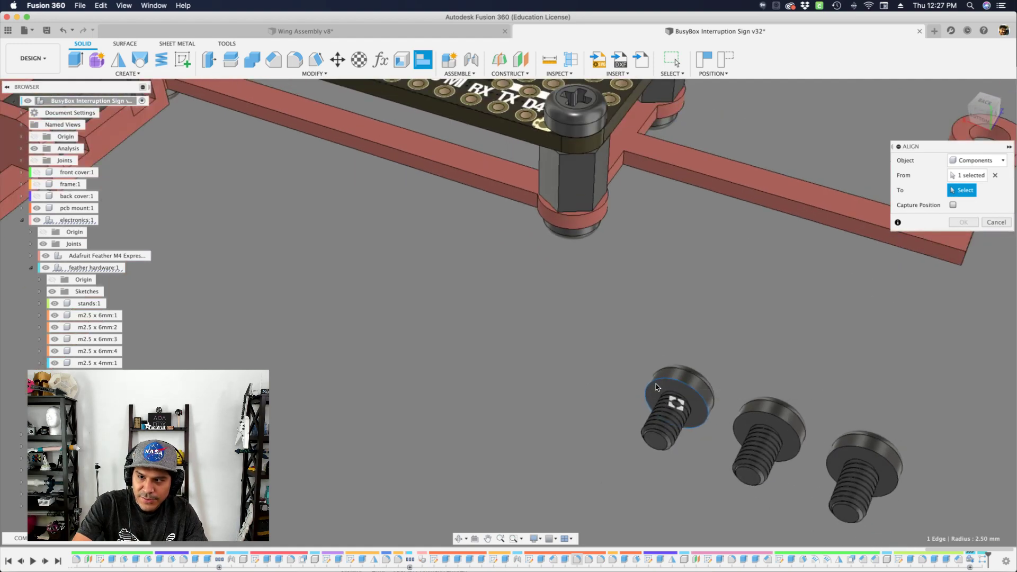
pyautogui.scroll(-5, 659, 386)
pyautogui.scroll(4, 668, 180)
pyautogui.scroll(3, 665, 171)
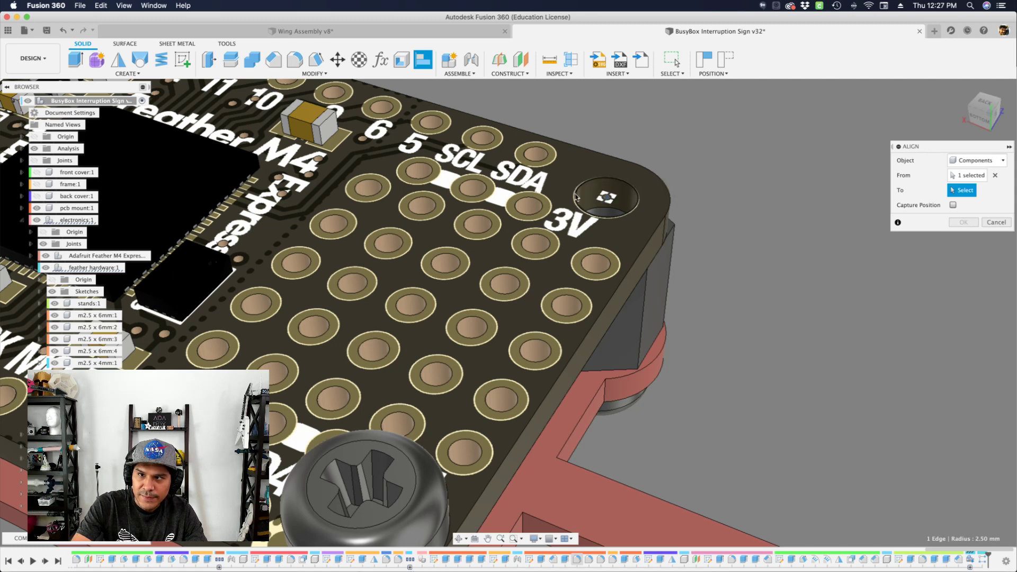
pyautogui.scroll(3, 588, 183)
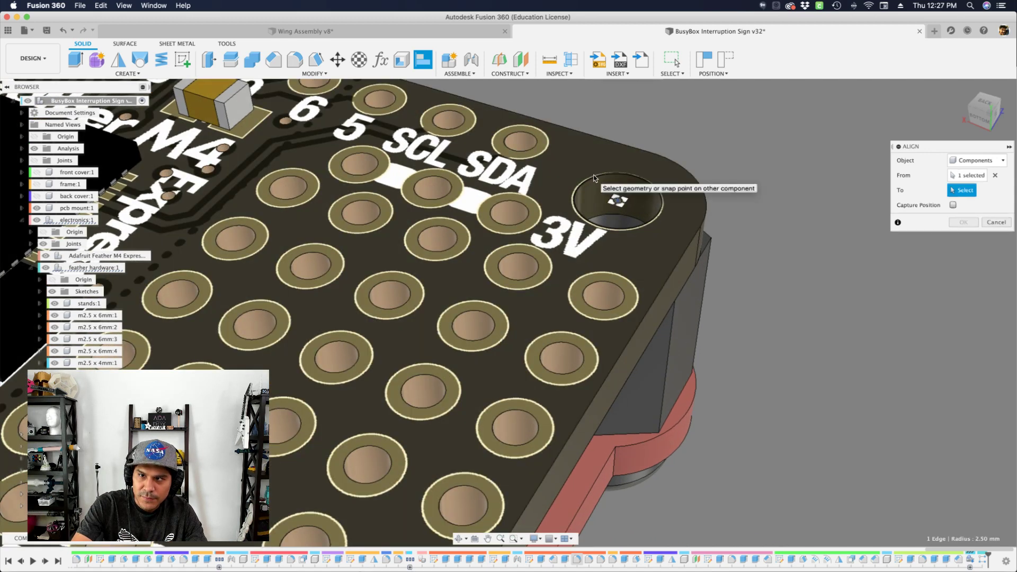
pyautogui.click(592, 178)
pyautogui.scroll(-4, 623, 221)
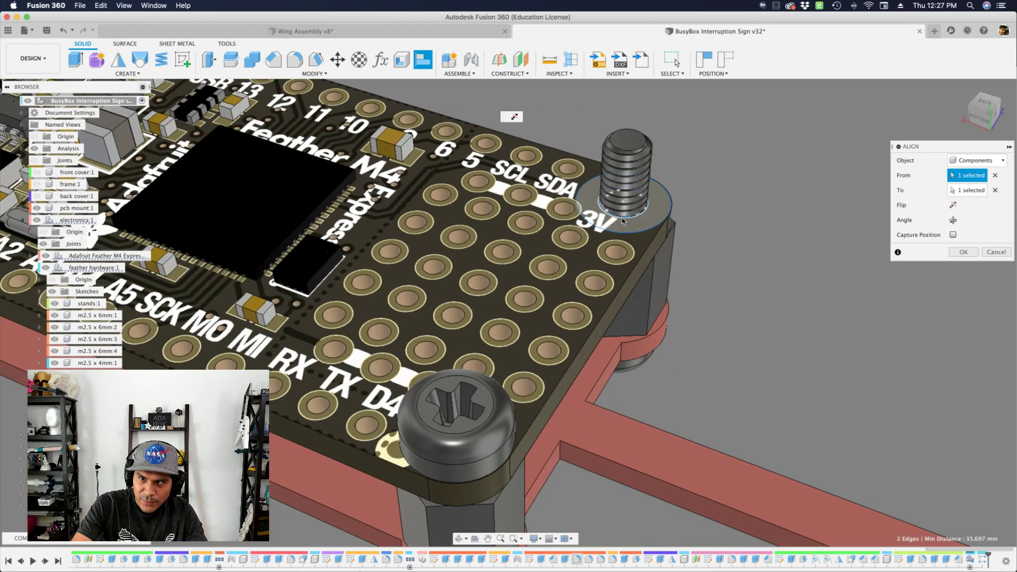
pyautogui.scroll(-3, 623, 221)
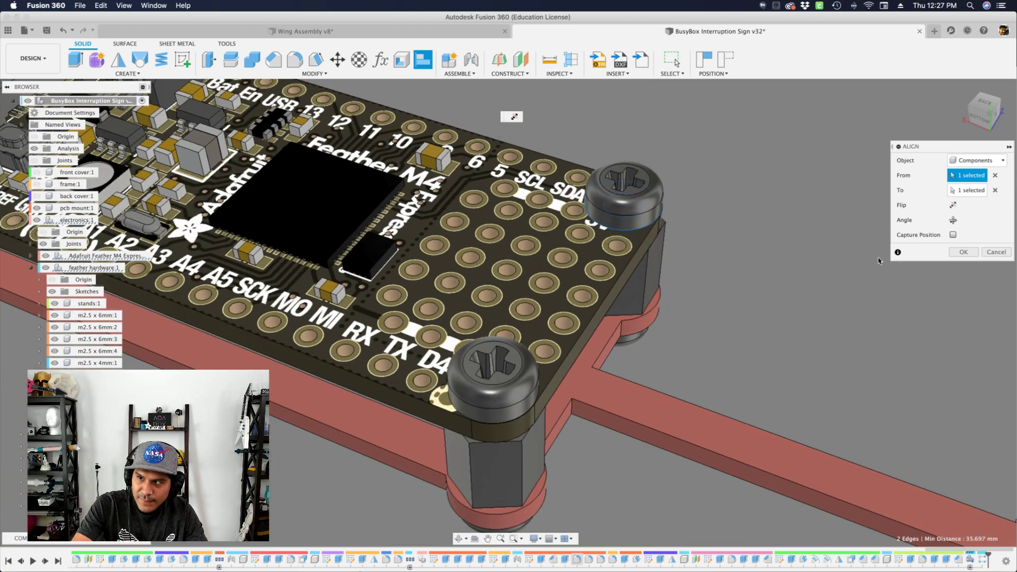
pyautogui.click(962, 251)
# Align the under-head edge of the nearer of the two loose screws to the mounting hole beside Rst, flipped head up
pyautogui.scroll(-5, 718, 243)
pyautogui.moveTo(729, 245); pyautogui.dragTo(692, 199, button='middle')
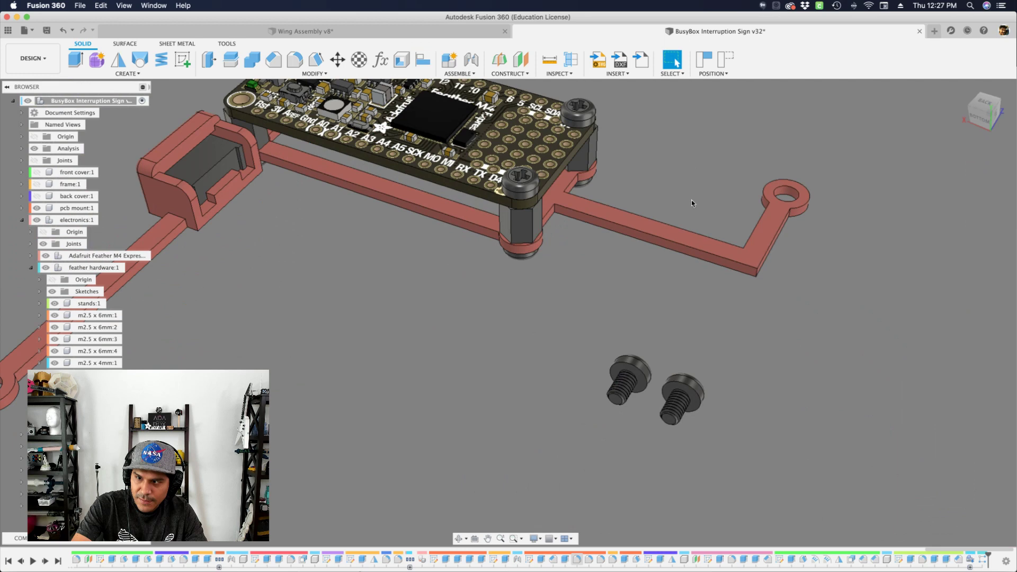
pyautogui.scroll(2, 599, 354)
pyautogui.scroll(2, 595, 353)
pyautogui.press('s')
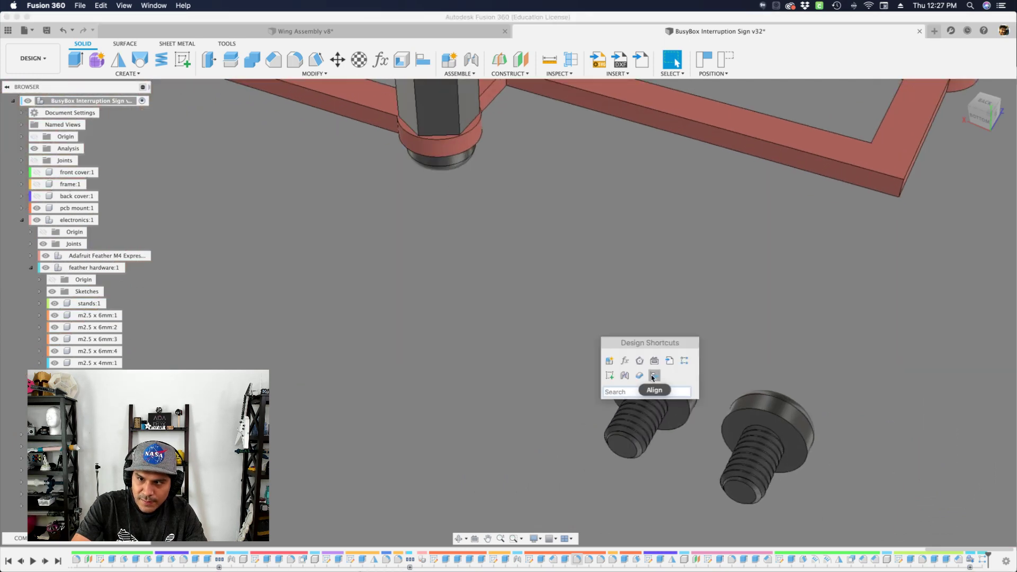
pyautogui.click(637, 370)
pyautogui.click(636, 368)
pyautogui.scroll(-5, 821, 402)
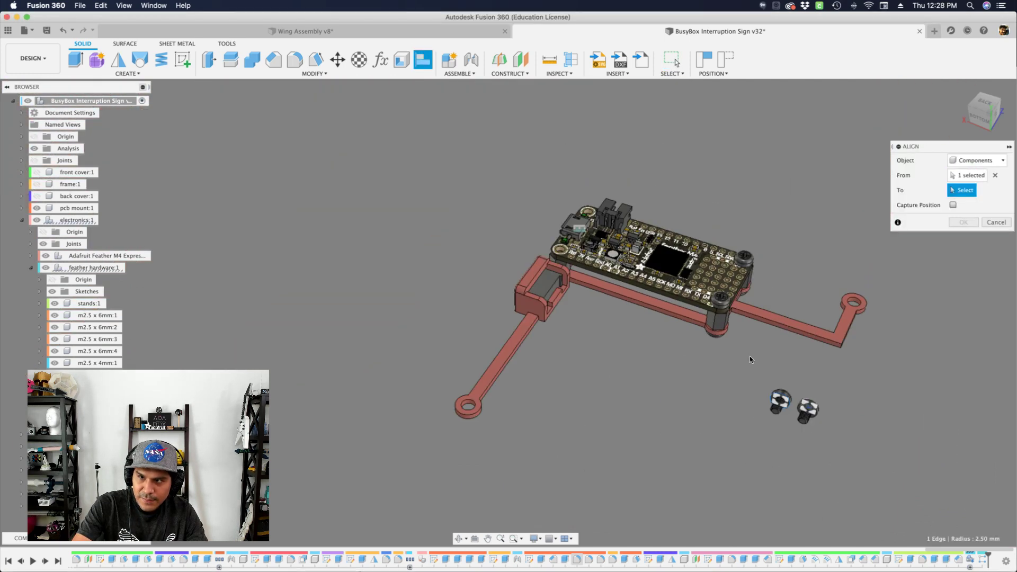
pyautogui.scroll(5, 582, 241)
pyautogui.scroll(5, 581, 242)
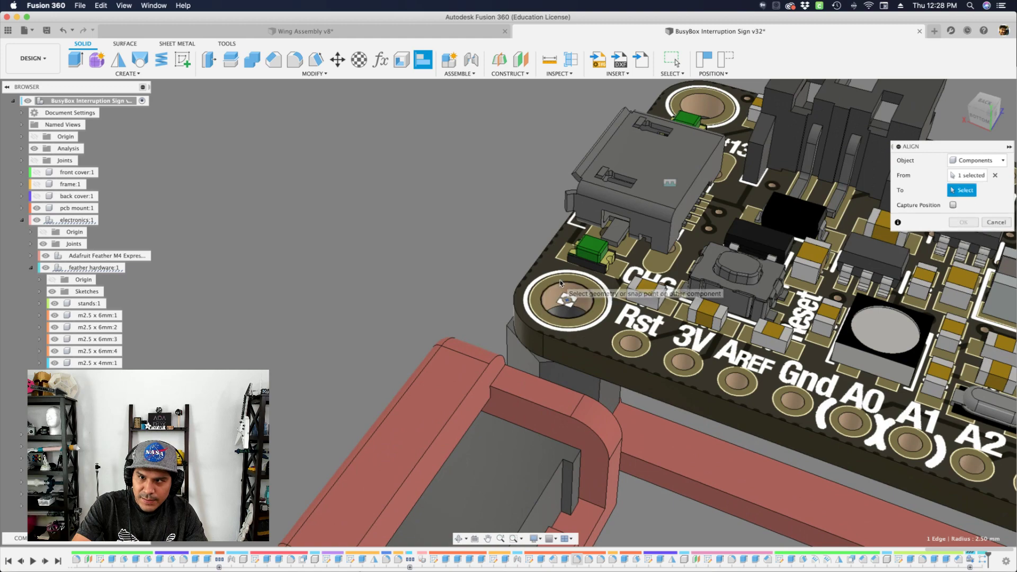
pyautogui.click(561, 286)
pyautogui.click(954, 205)
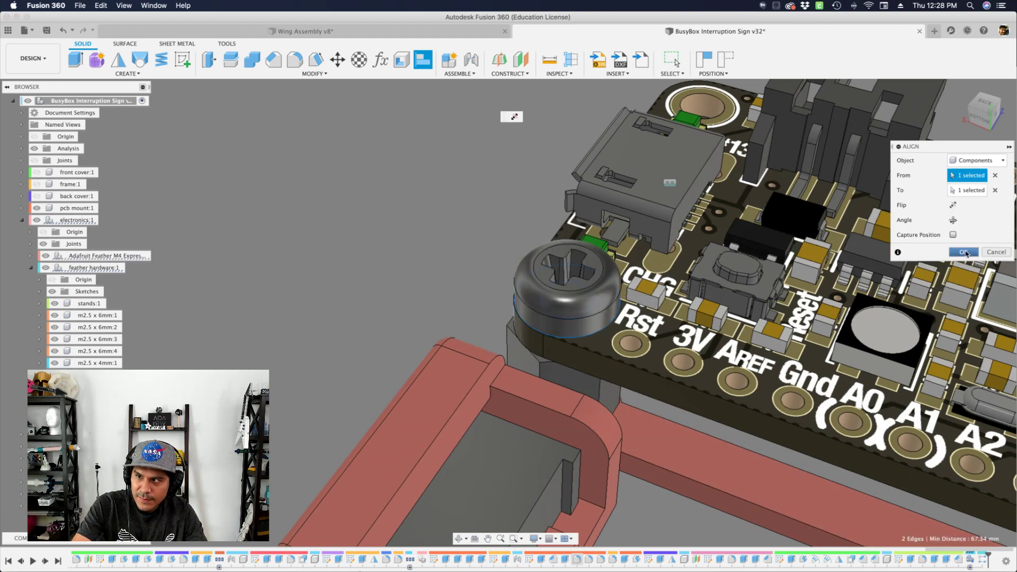
pyautogui.click(964, 252)
# Align the last loose screw as a component, matching its under-head edge to the board's mounting hole beside #13
pyautogui.scroll(-5, 415, 236)
pyautogui.scroll(6, 787, 490)
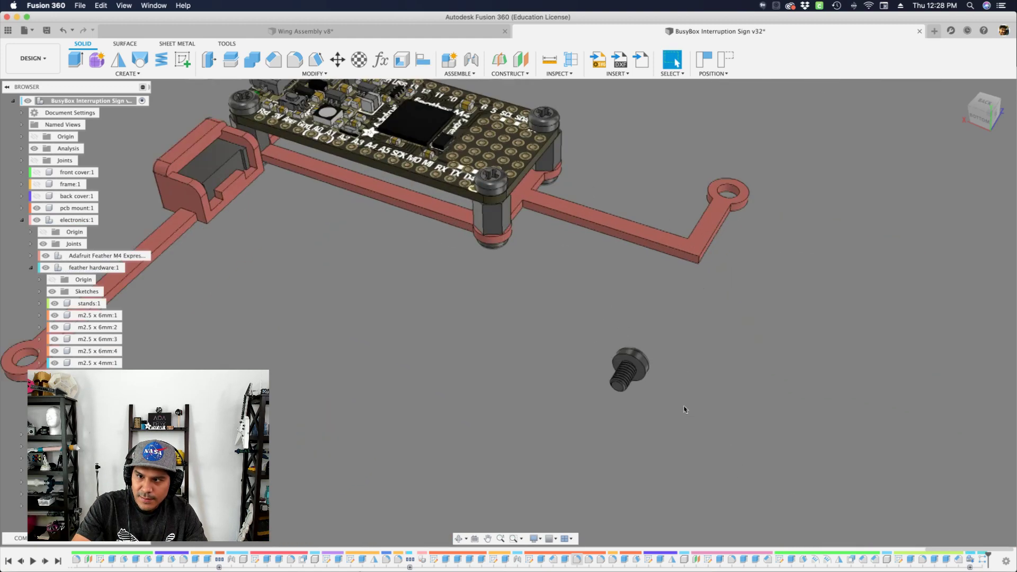
pyautogui.press('s')
pyautogui.click(563, 368)
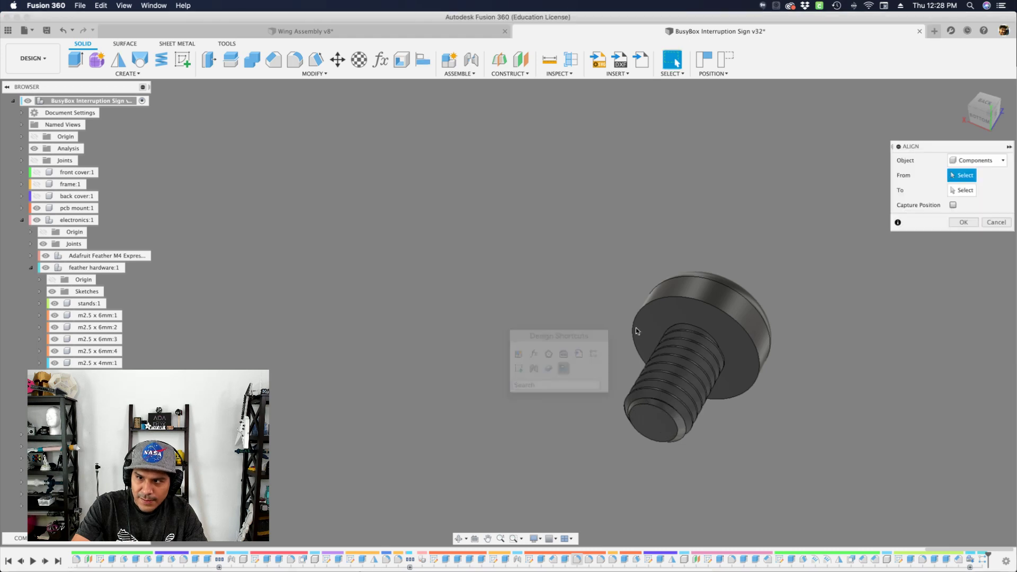
pyautogui.click(645, 308)
pyautogui.scroll(-5, 742, 386)
pyautogui.scroll(-3, 744, 387)
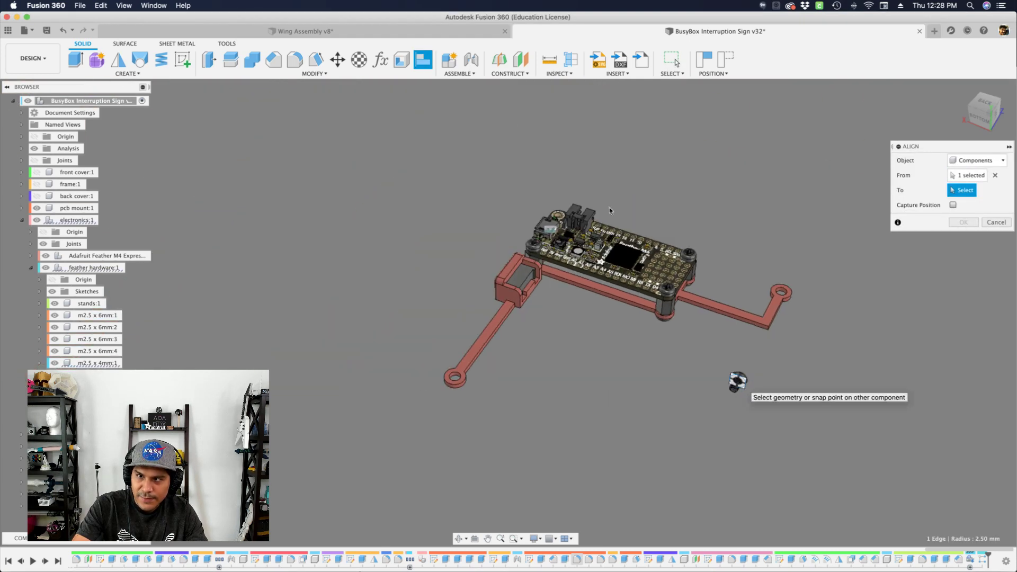
pyautogui.scroll(10, 554, 190)
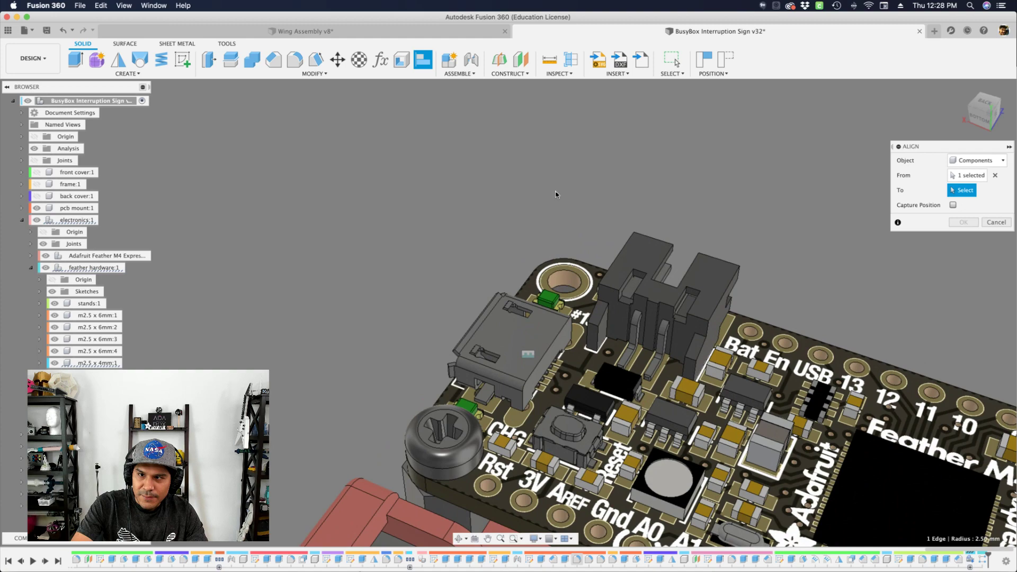
pyautogui.click(551, 308)
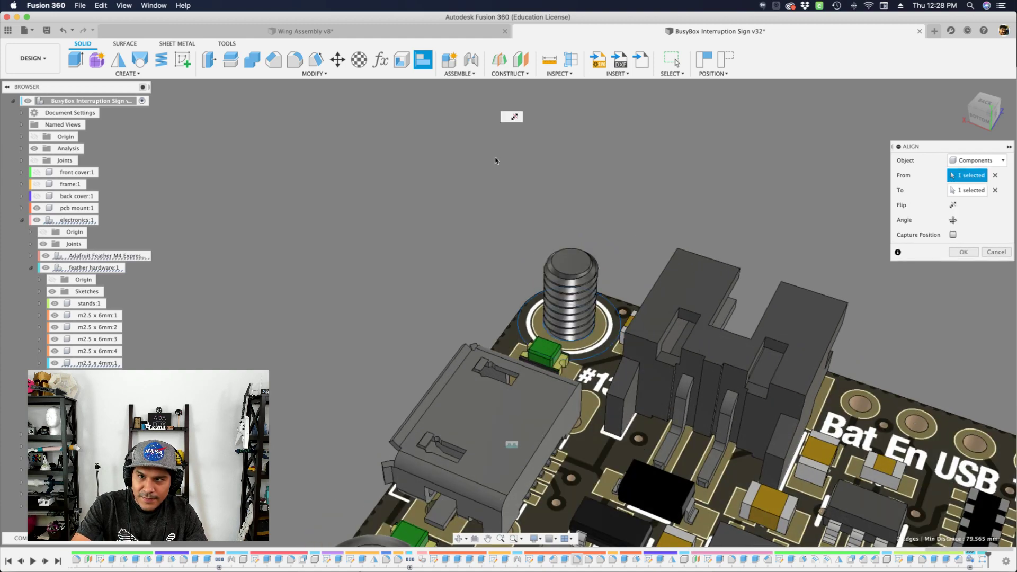
# Flip the screw at the #13 hole head up and accept the alignment with Capture Position enabled
pyautogui.click(513, 117)
pyautogui.scroll(-8, 514, 220)
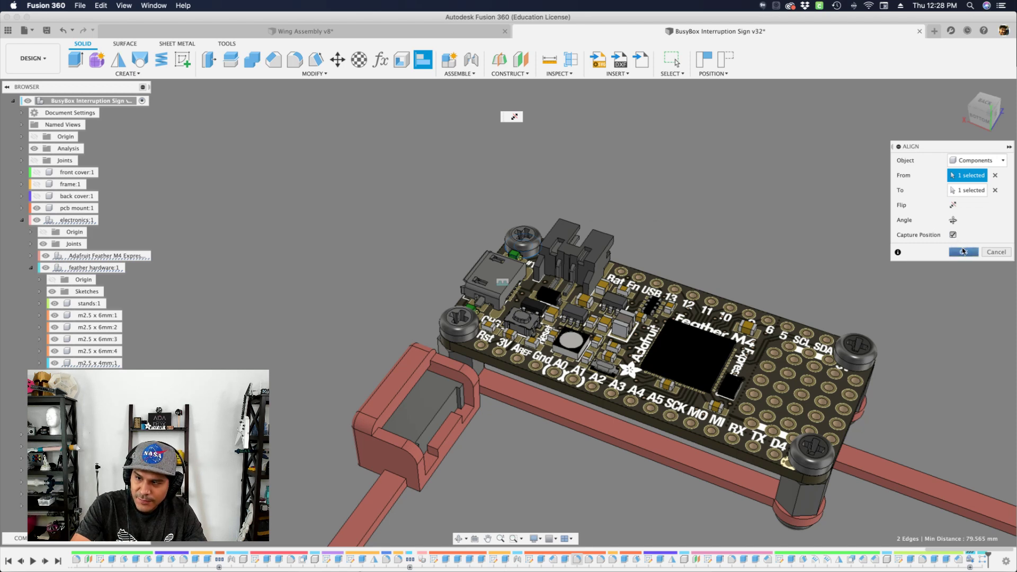
pyautogui.click(963, 251)
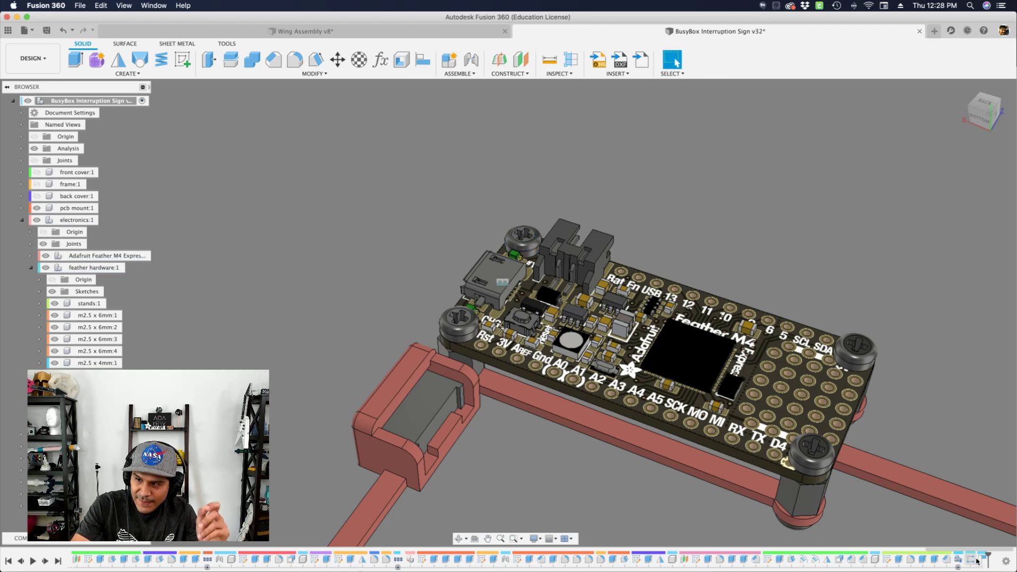
# Examine the screw pattern and captured screw position among the latest features in the design history
pyautogui.scroll(-3, 944, 486)
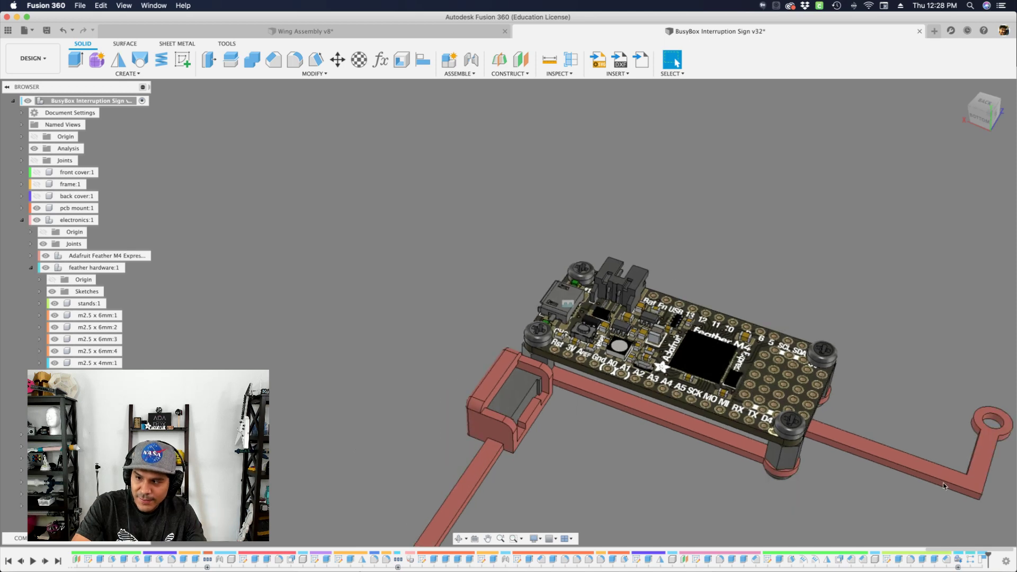
pyautogui.click(960, 560)
pyautogui.click(973, 563)
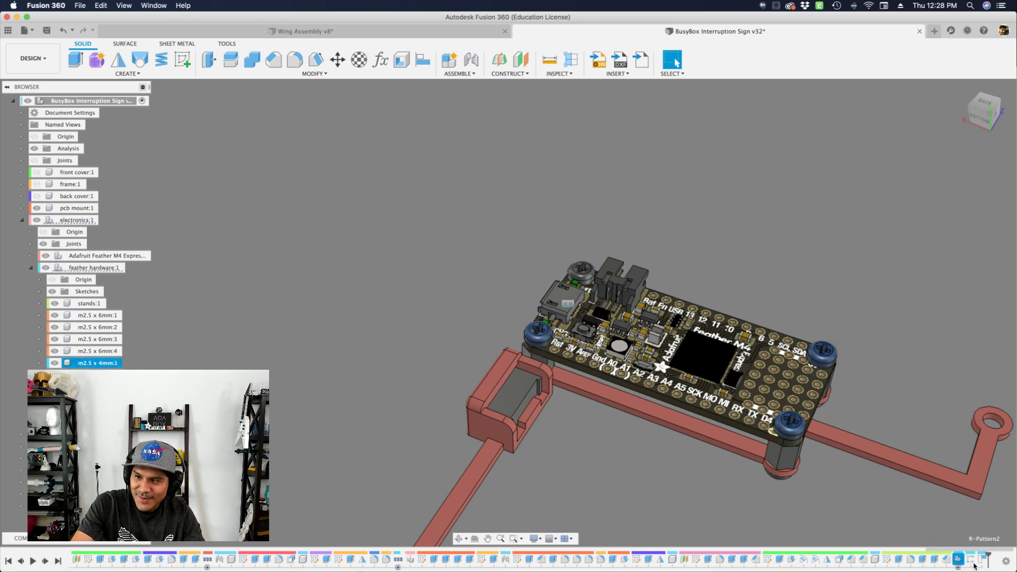
pyautogui.click(982, 560)
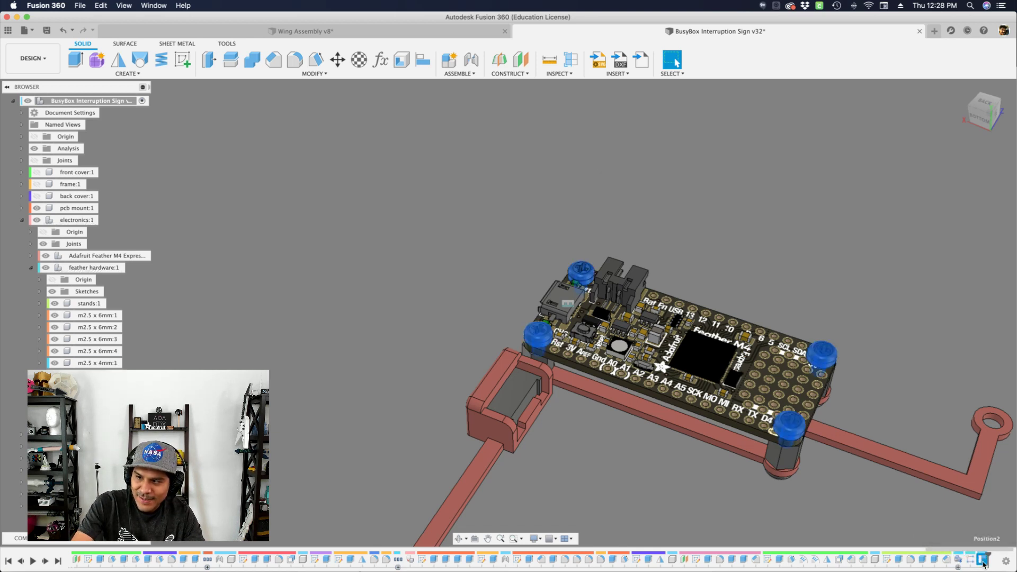
# Try moving a component of the assembly freely and undo the move
pyautogui.click(843, 498)
pyautogui.moveTo(843, 498); pyautogui.dragTo(697, 421, button='middle')
pyautogui.moveTo(556, 422); pyautogui.dragTo(761, 233)
pyautogui.press('super+z')
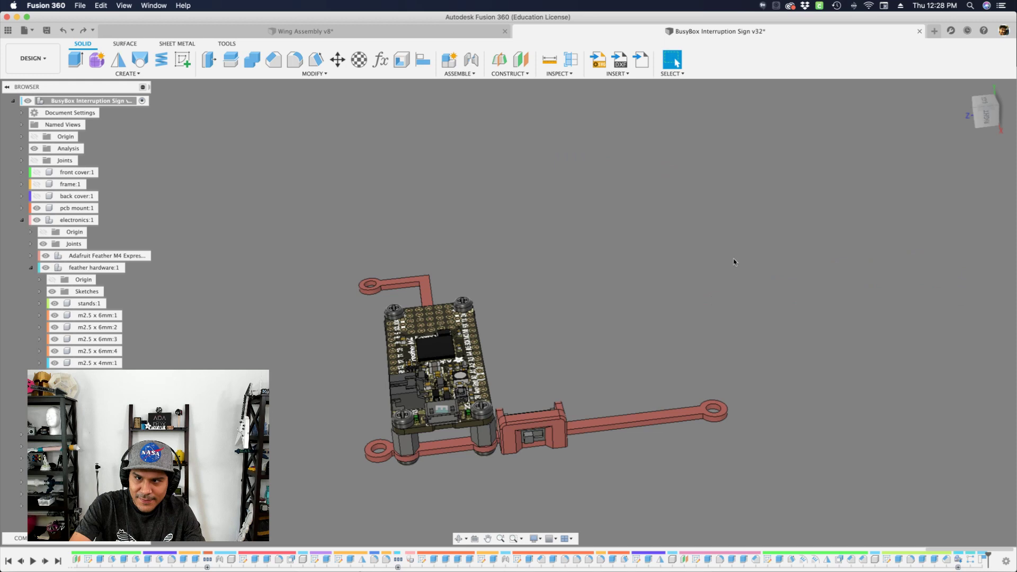
# Create a rigid group from the feather hardware and Adafruit Feather M4 Express components, including child components
pyautogui.keyDown('shift'); pyautogui.moveTo(714, 300); pyautogui.dragTo(662, 382, button='middle'); pyautogui.keyUp('shift')
pyautogui.scroll(3, 530, 371)
pyautogui.keyDown('shift'); pyautogui.moveTo(530, 371); pyautogui.dragTo(555, 417, button='middle'); pyautogui.keyUp('shift')
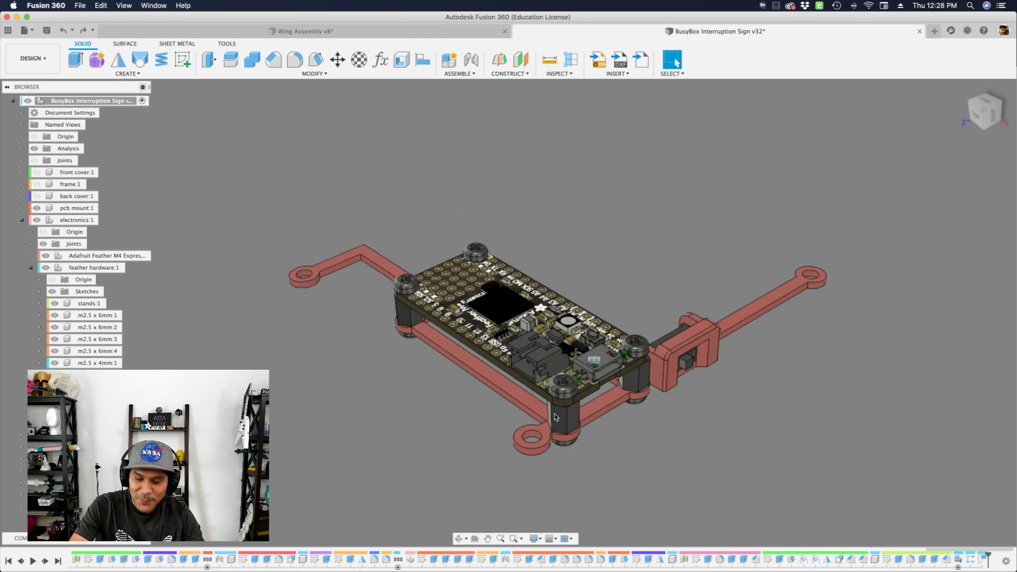
pyautogui.press('s')
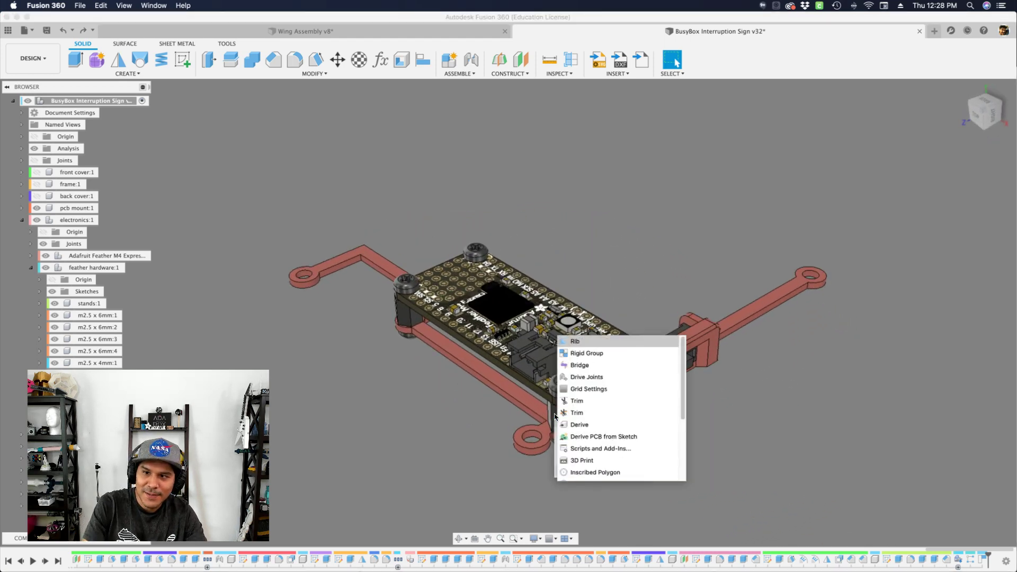
pyautogui.press('Down')
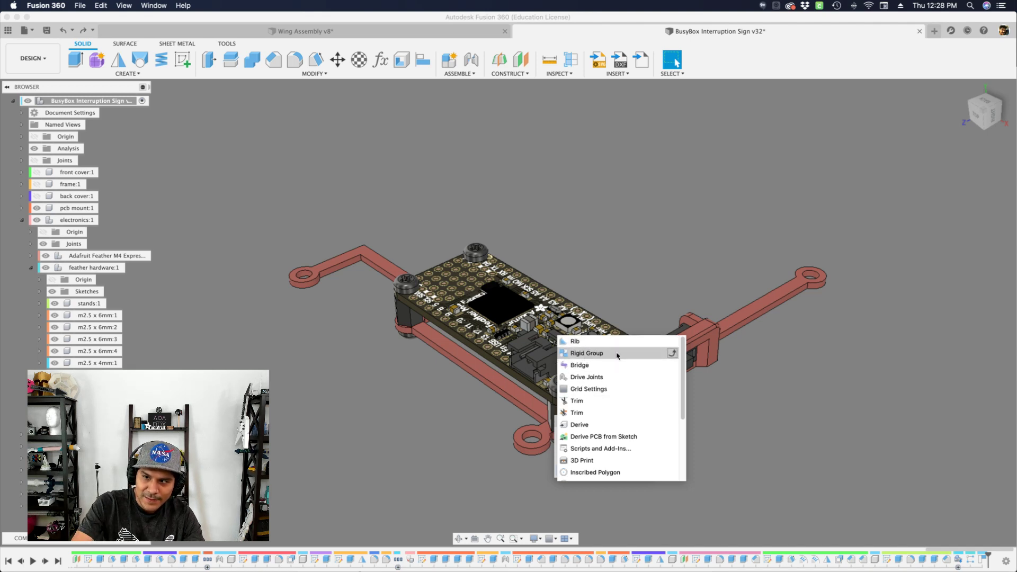
pyautogui.click(588, 353)
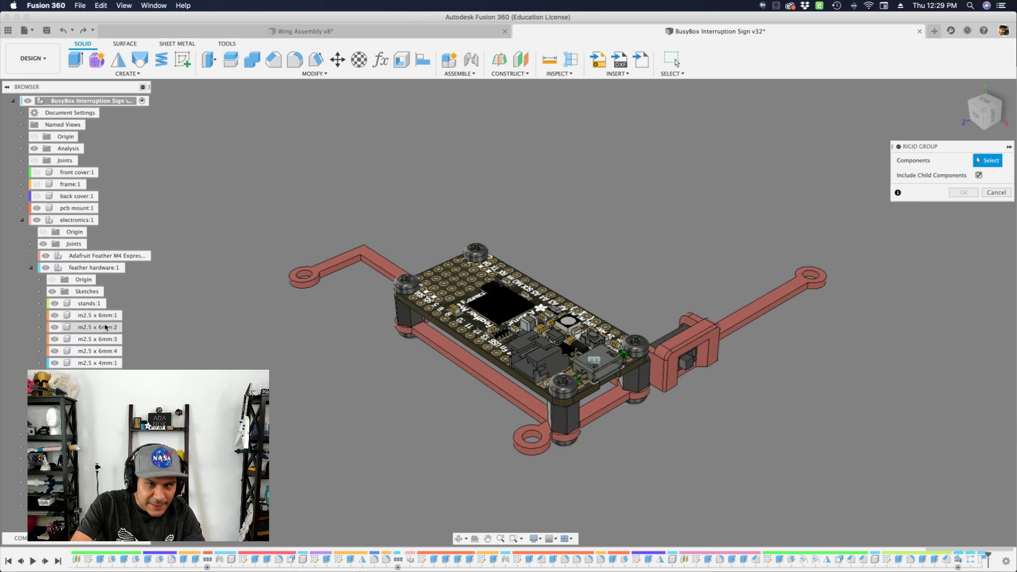
pyautogui.click(106, 268)
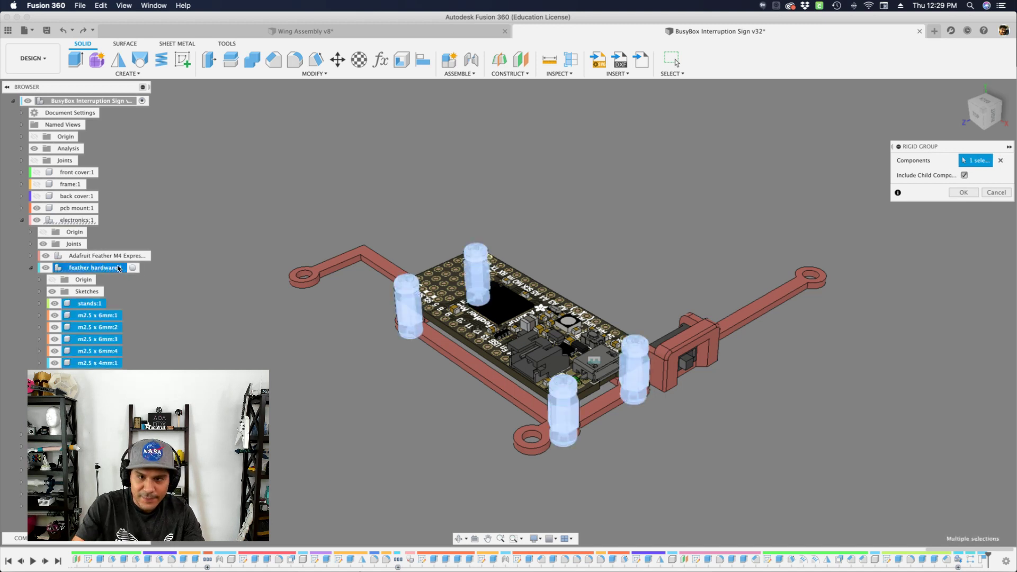
pyautogui.click(91, 256)
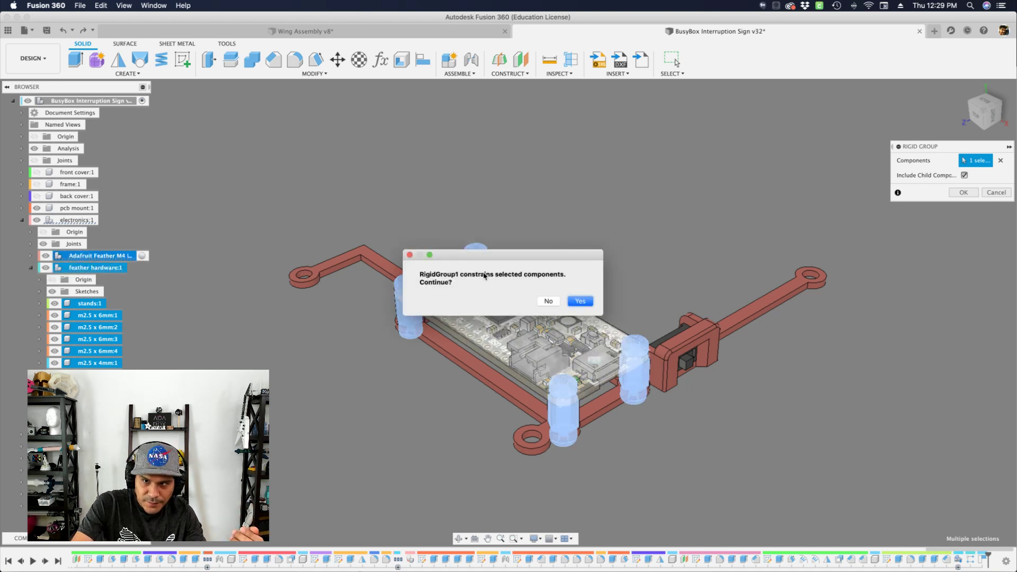
pyautogui.click(580, 301)
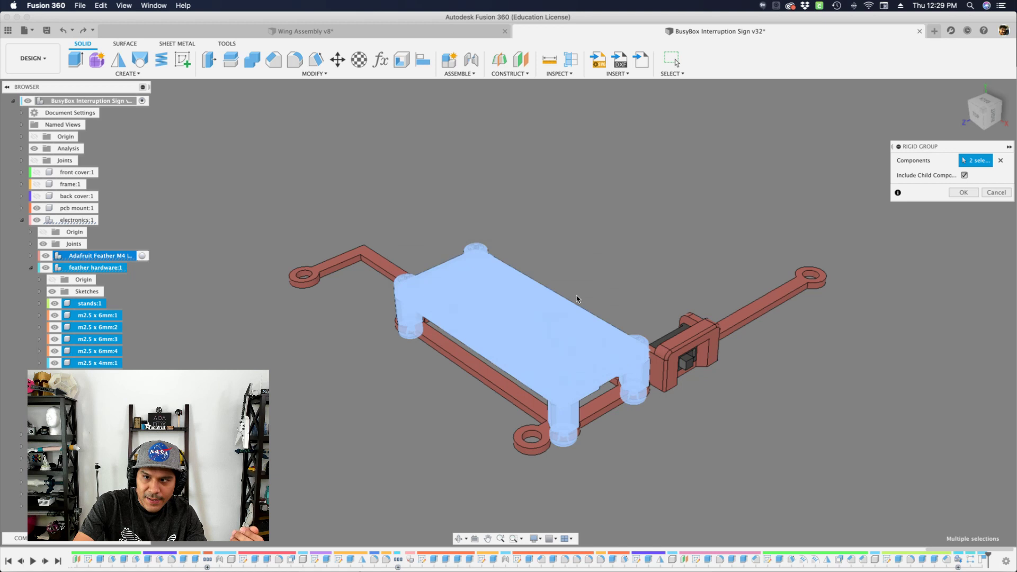
pyautogui.click(964, 193)
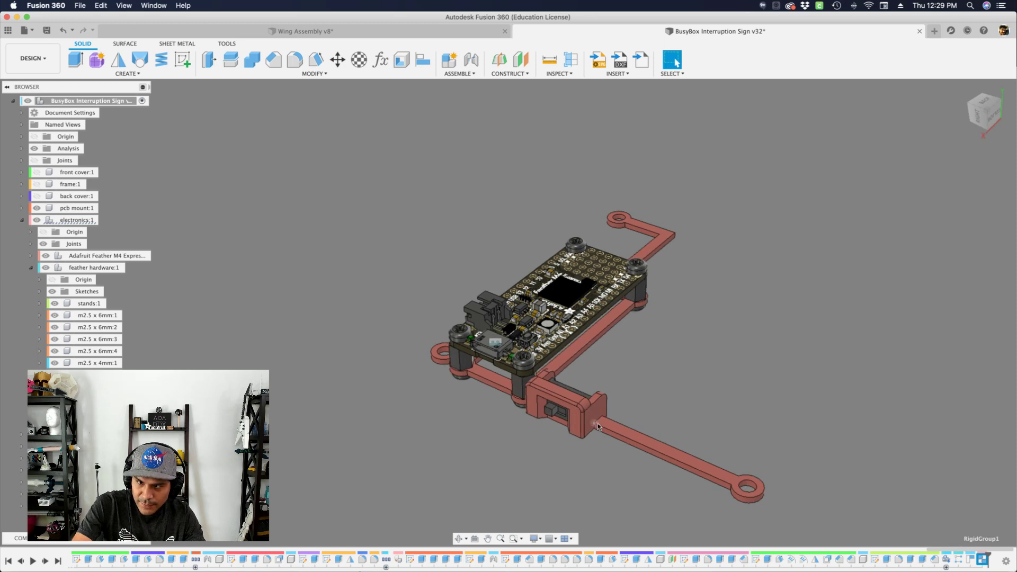
# Move the assembly freely to test the rigid group and revert it to its original position
pyautogui.moveTo(598, 426); pyautogui.dragTo(558, 430, button='middle')
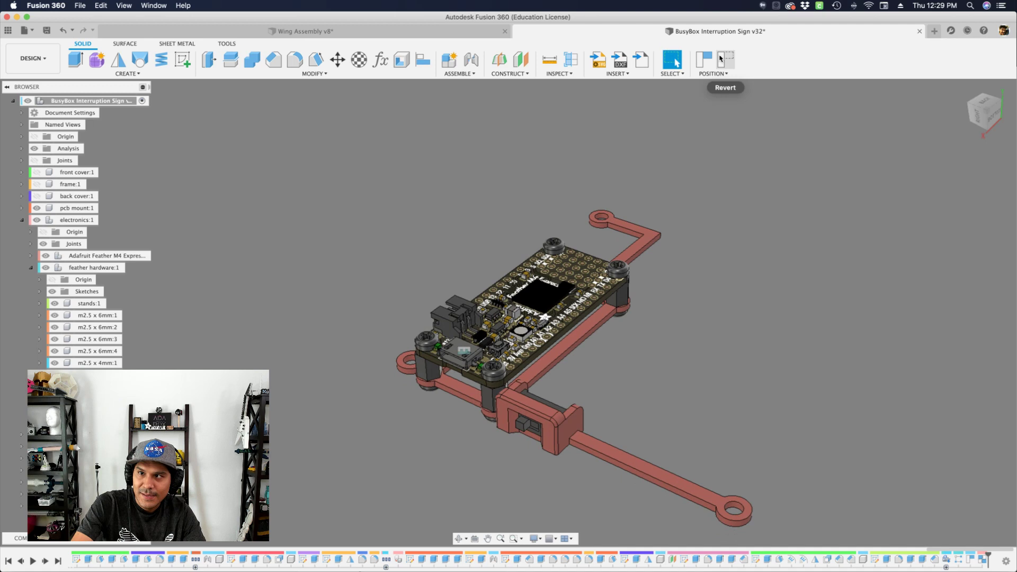
pyautogui.click(725, 60)
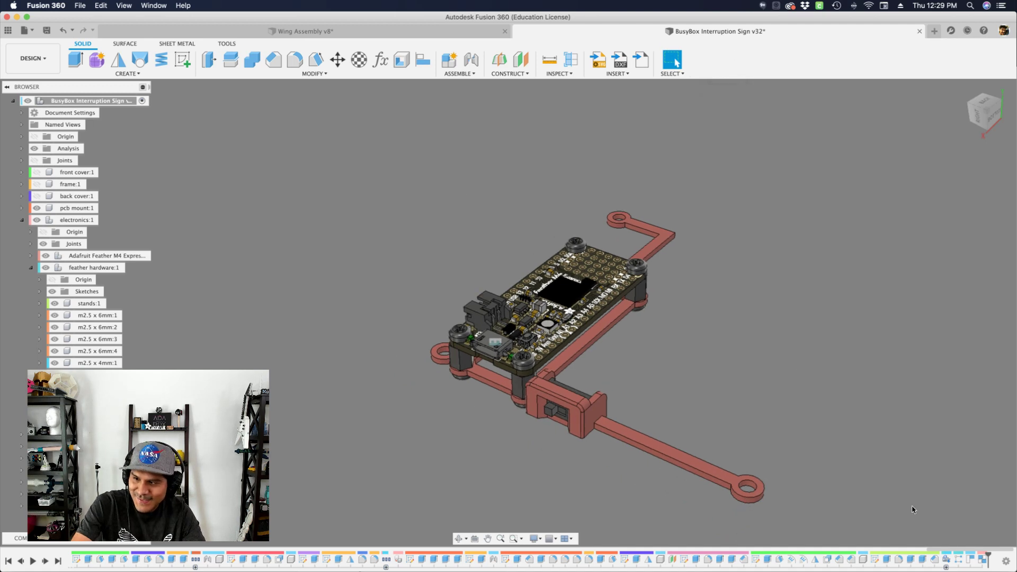
# Open the captured screw position for editing, examine it and finish without changes
pyautogui.click(974, 559)
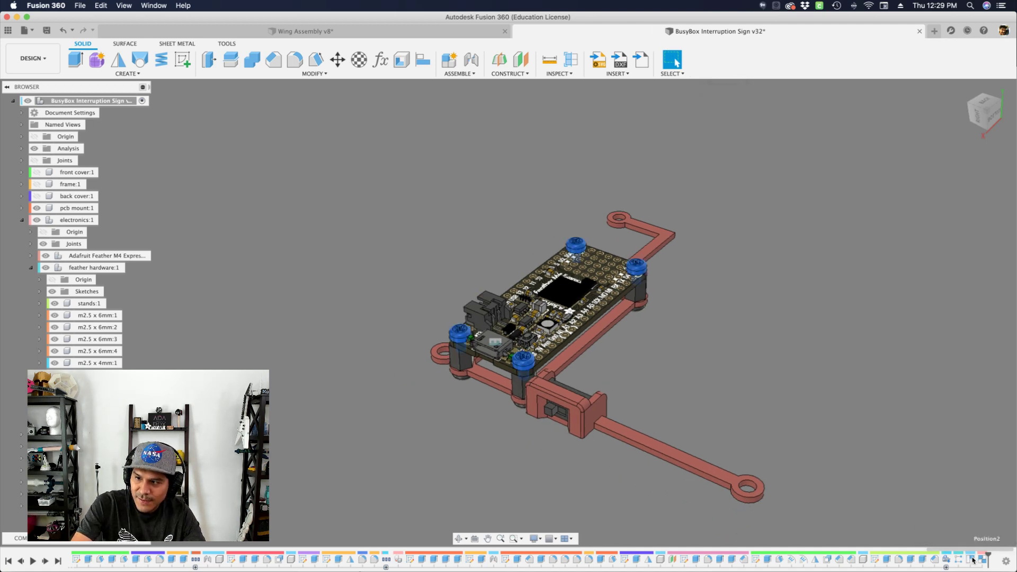
pyautogui.doubleClick(974, 558)
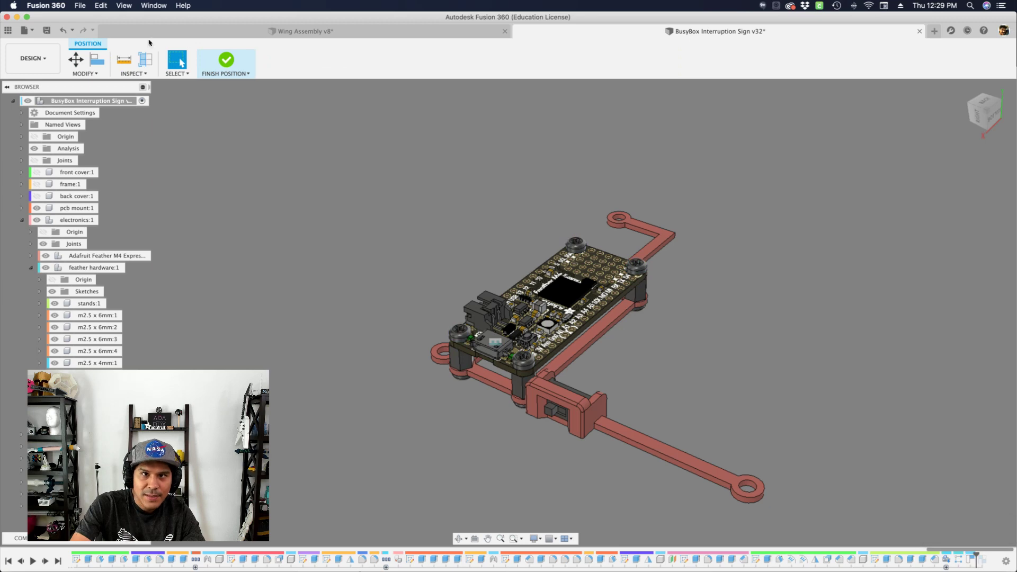
pyautogui.scroll(2, 596, 275)
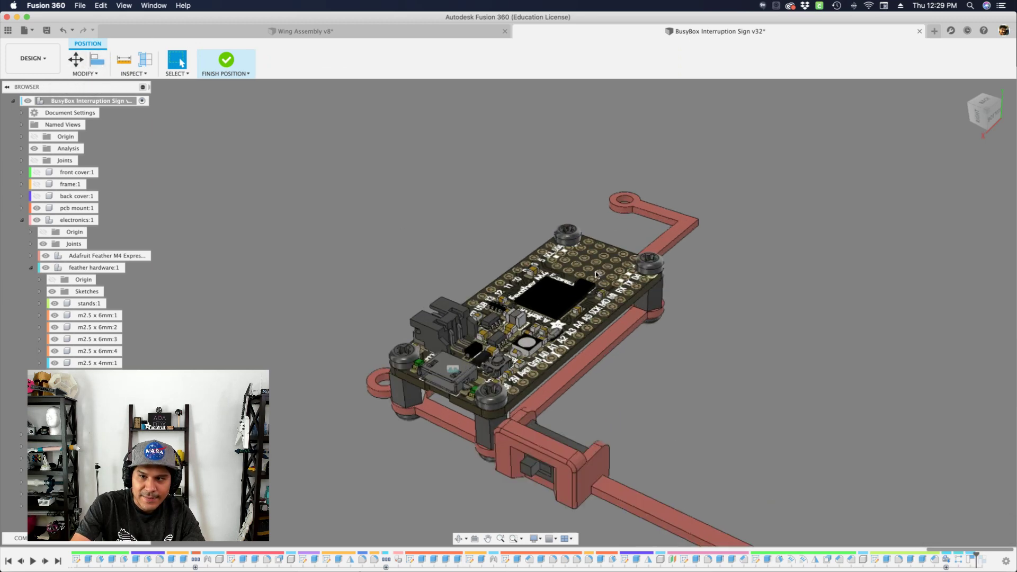
pyautogui.scroll(-2, 596, 274)
pyautogui.click(230, 65)
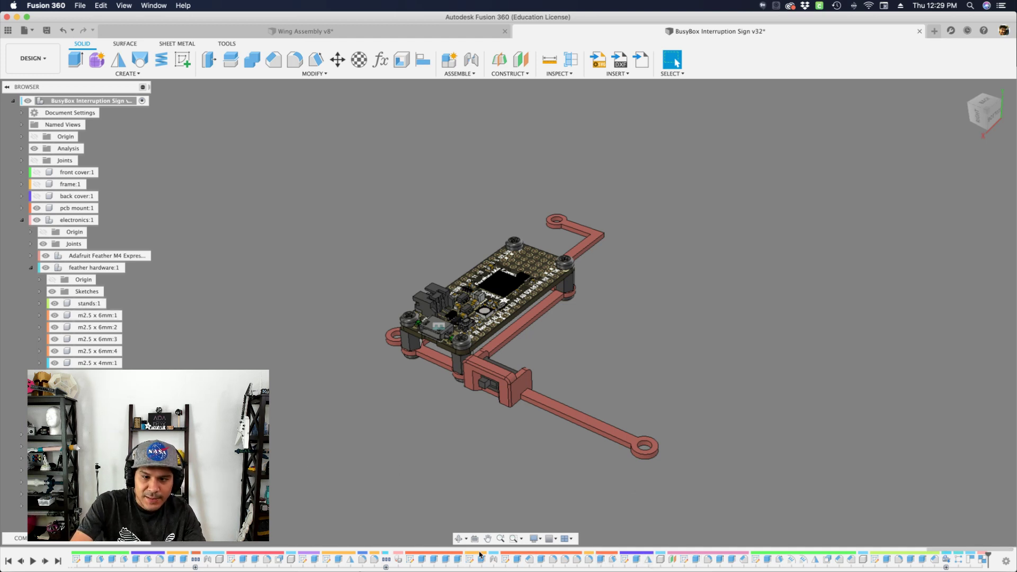
# Show and expand the assembly's top-level joints and rename the Rigid6 joint as Feather
pyautogui.scroll(3, 298, 383)
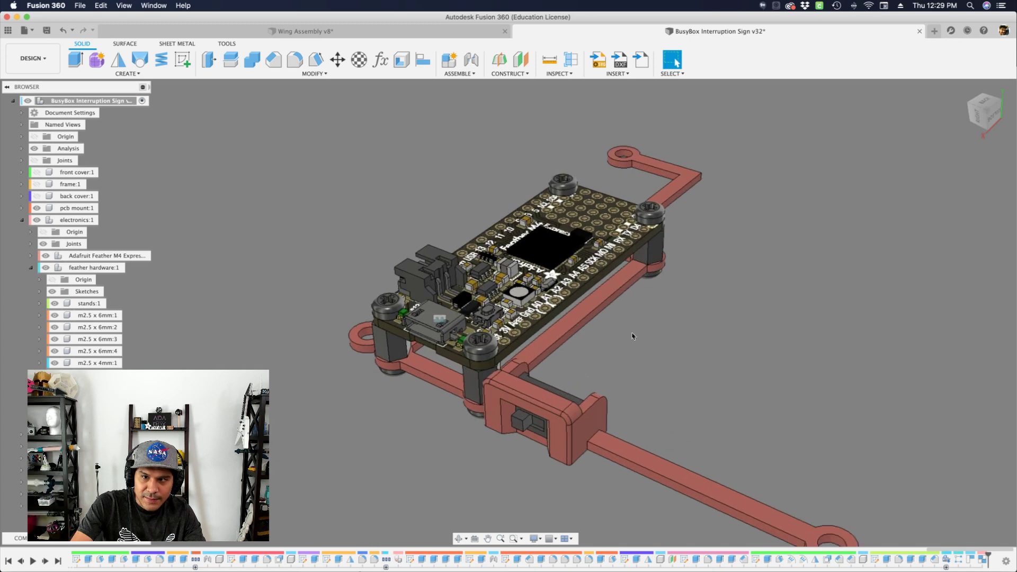
pyautogui.scroll(-1, 567, 324)
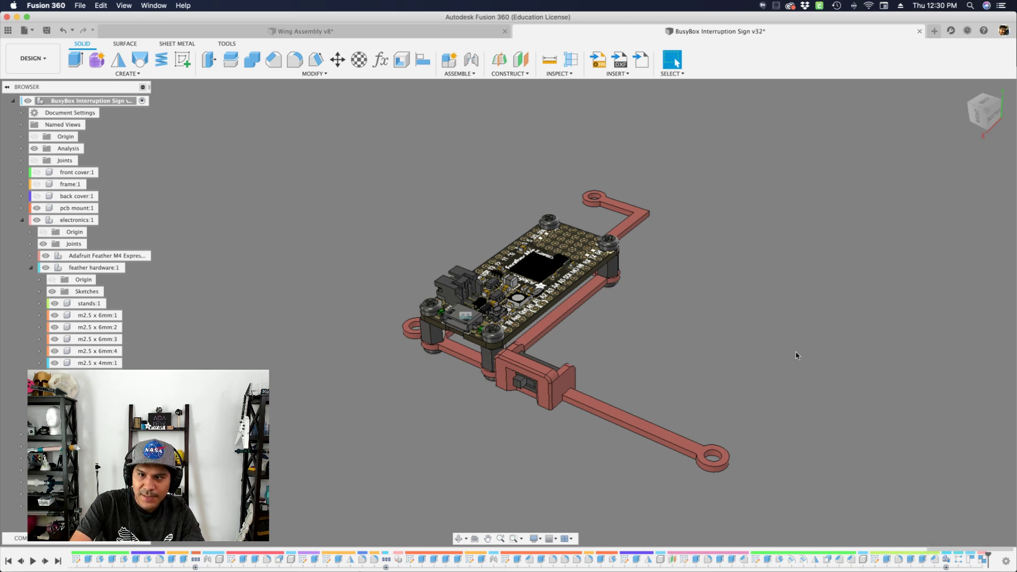
pyautogui.click(22, 161)
pyautogui.click(71, 172)
pyautogui.click(73, 183)
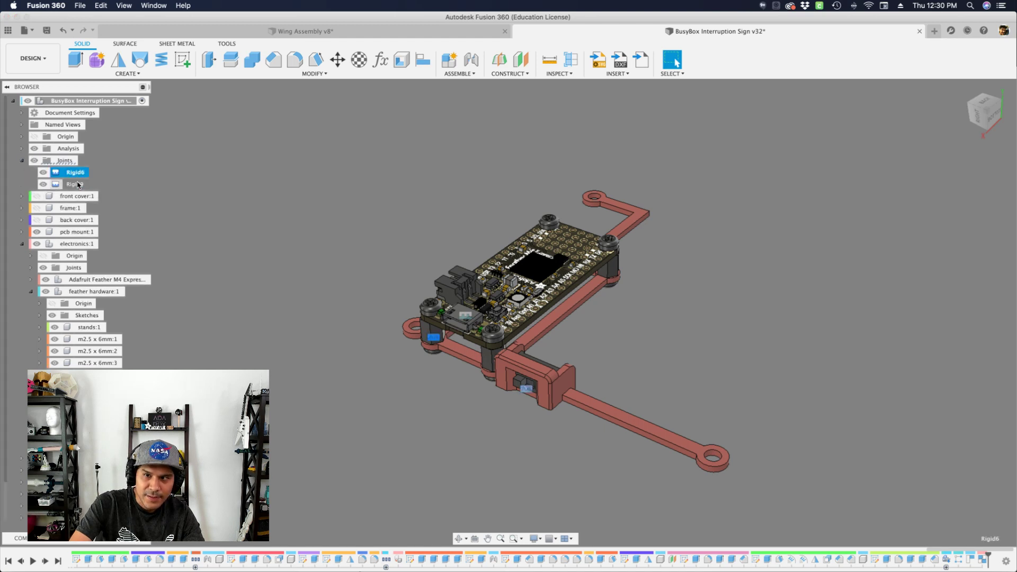
pyautogui.click(75, 173)
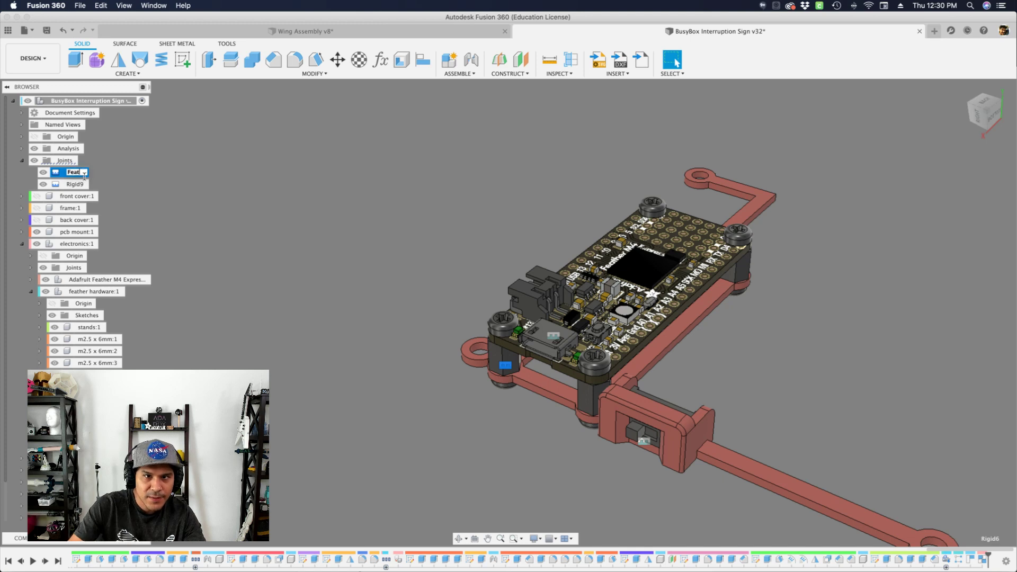
# Rename the Rigid9 joint on the slide switch as Switch
pyautogui.click(80, 184)
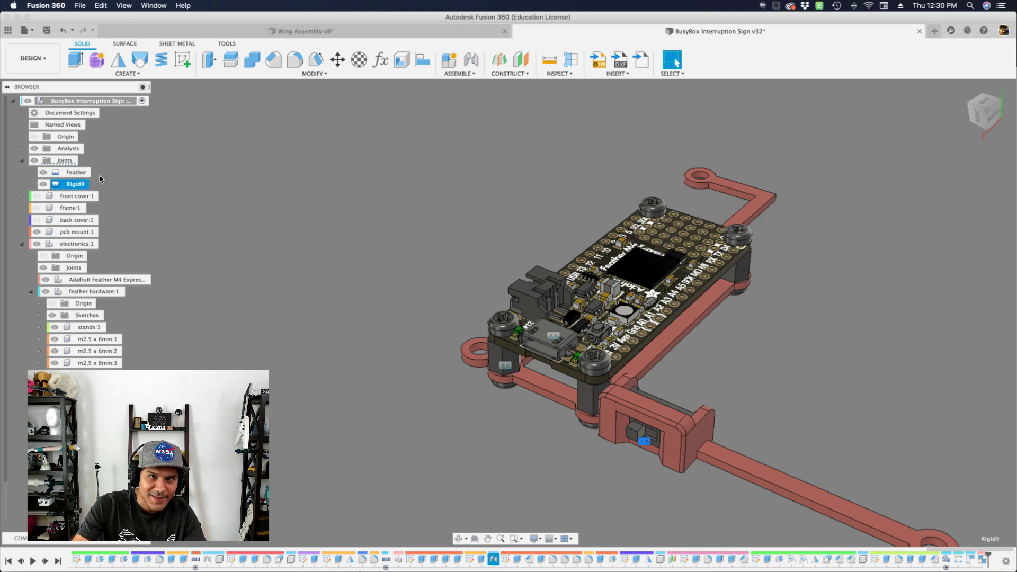
pyautogui.hotkey('shift', 's')
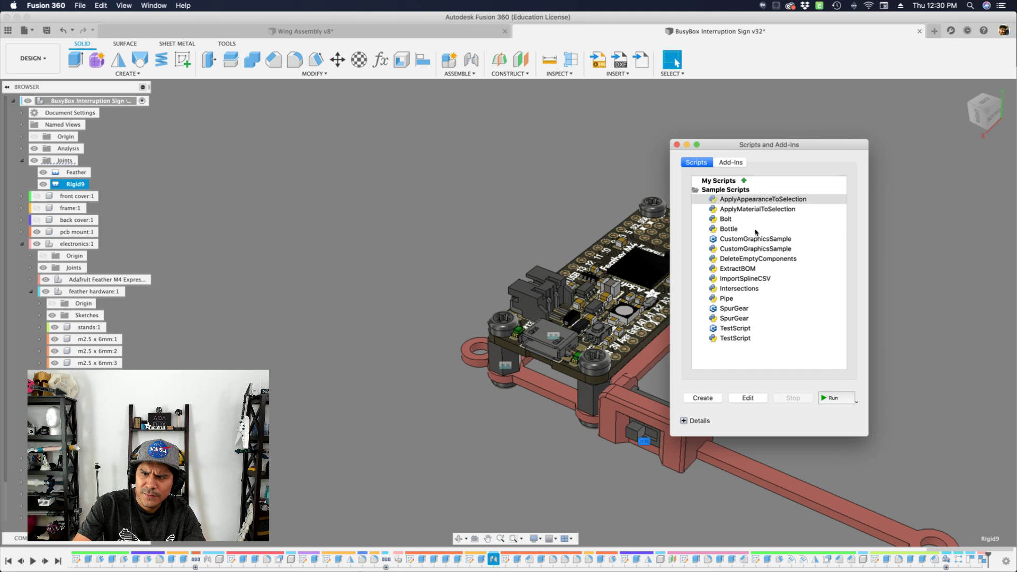
pyautogui.click(677, 145)
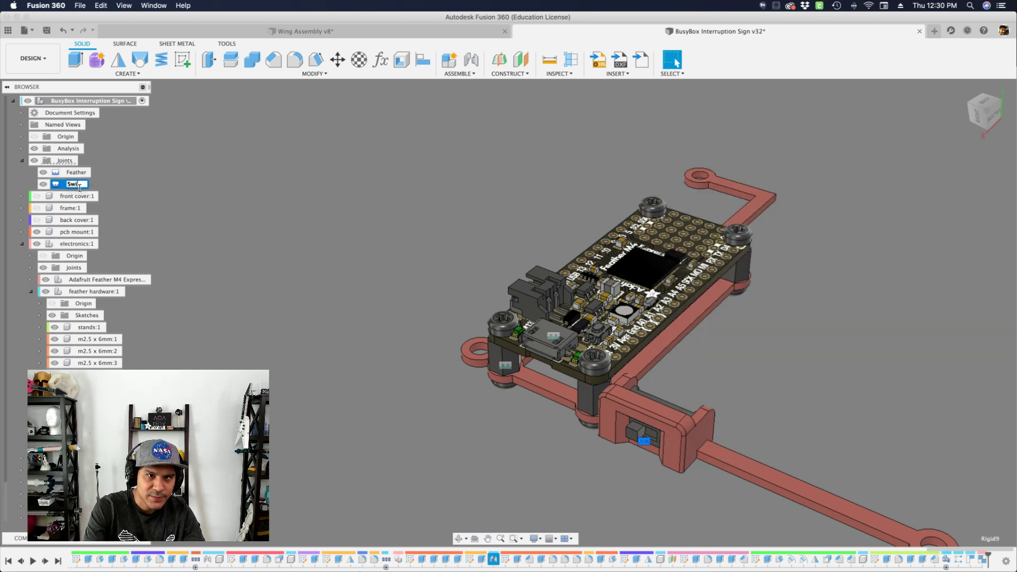
pyautogui.click(79, 187)
pyautogui.write('Switch')
pyautogui.press('Return')
pyautogui.click(270, 251)
# Open the Switch joint for editing, check its motion type and cancel without changes
pyautogui.scroll(-2, 275, 260)
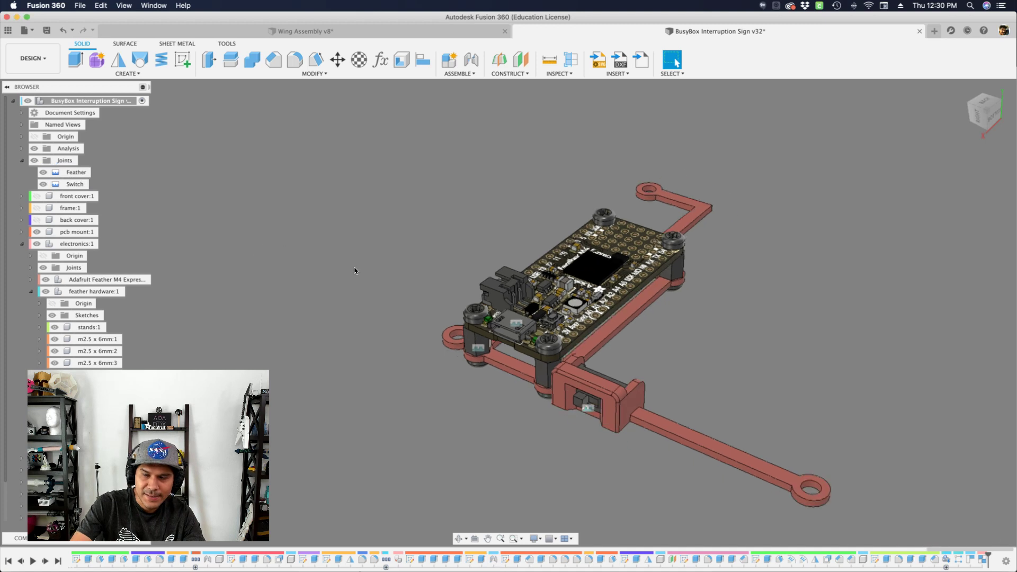
pyautogui.rightClick(79, 184)
pyautogui.click(95, 200)
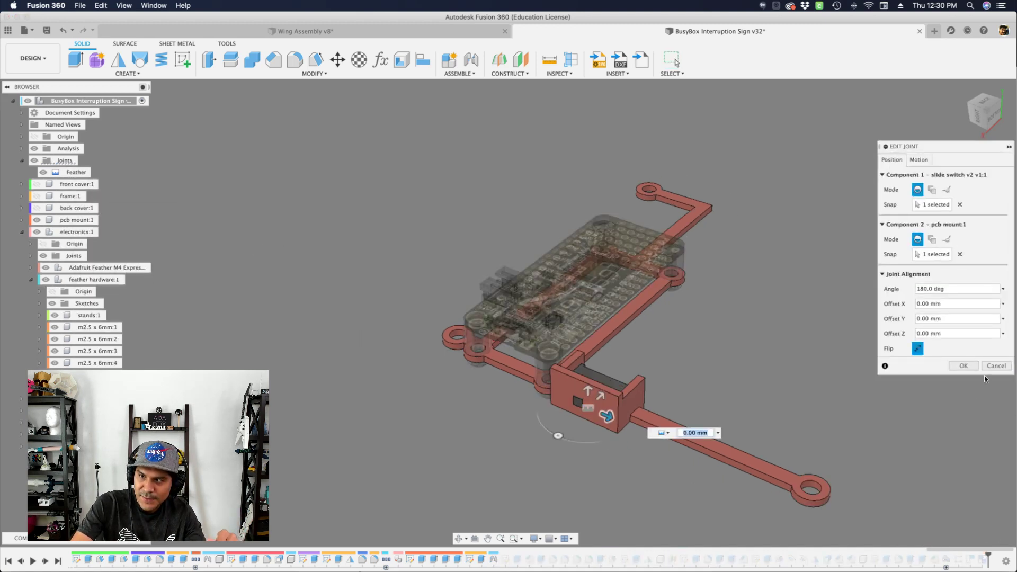
pyautogui.click(920, 160)
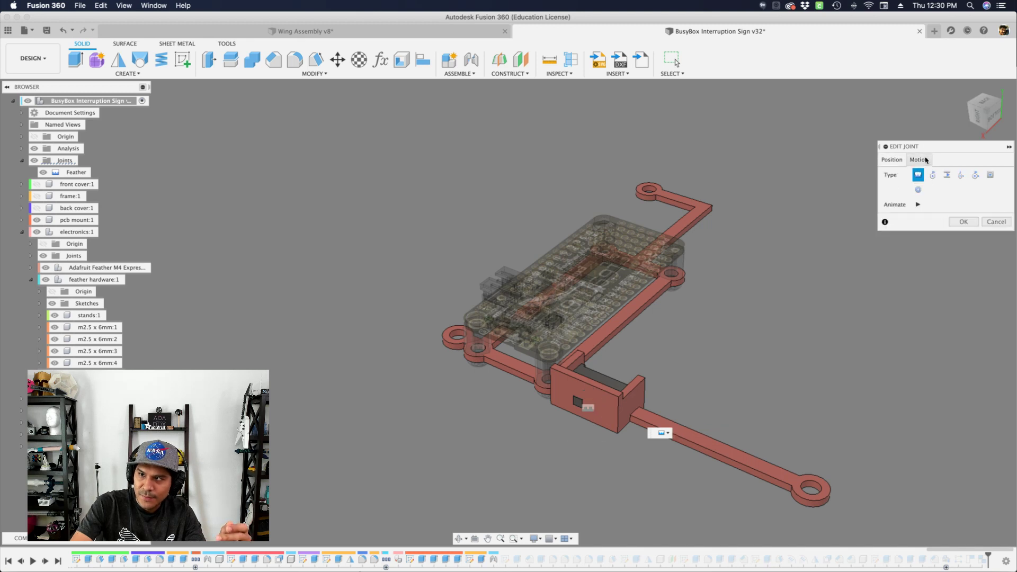
pyautogui.click(992, 222)
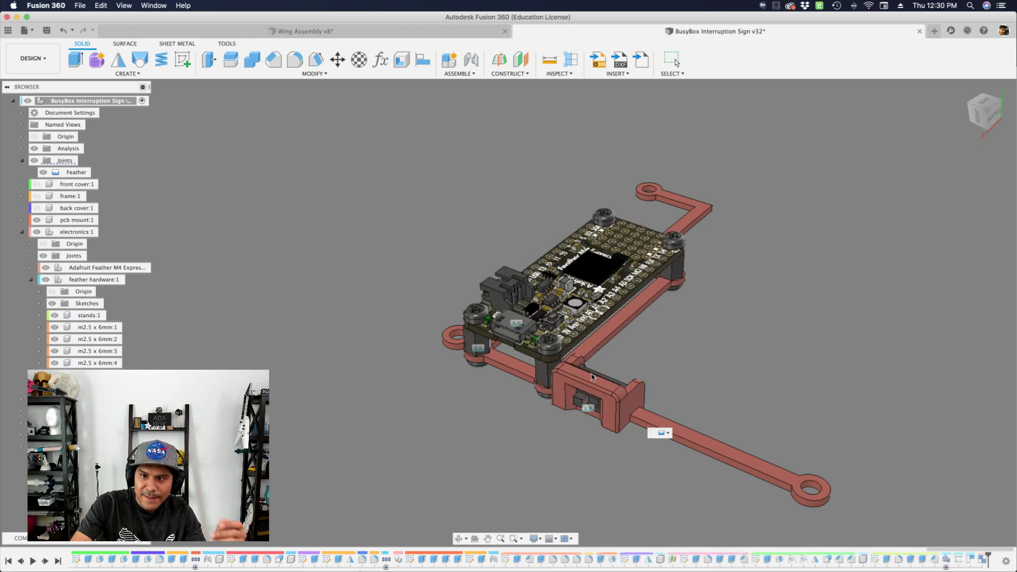
# Move the PCB mount freely to test that the Feather and switch joints follow it, and revert its position
pyautogui.scroll(-2, 595, 365)
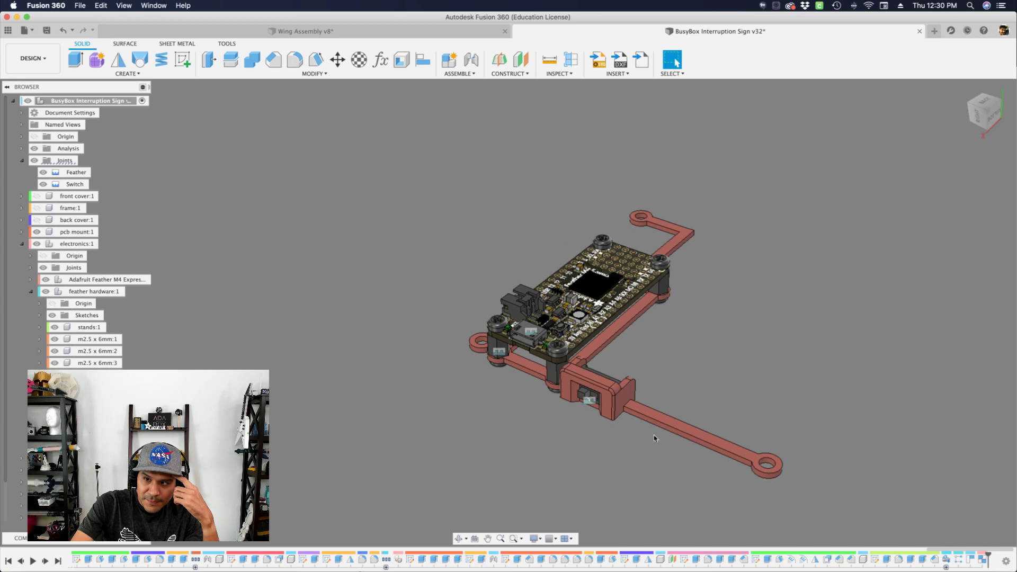
pyautogui.moveTo(803, 485); pyautogui.dragTo(650, 256, button='middle')
pyautogui.moveTo(649, 256); pyautogui.dragTo(397, 335)
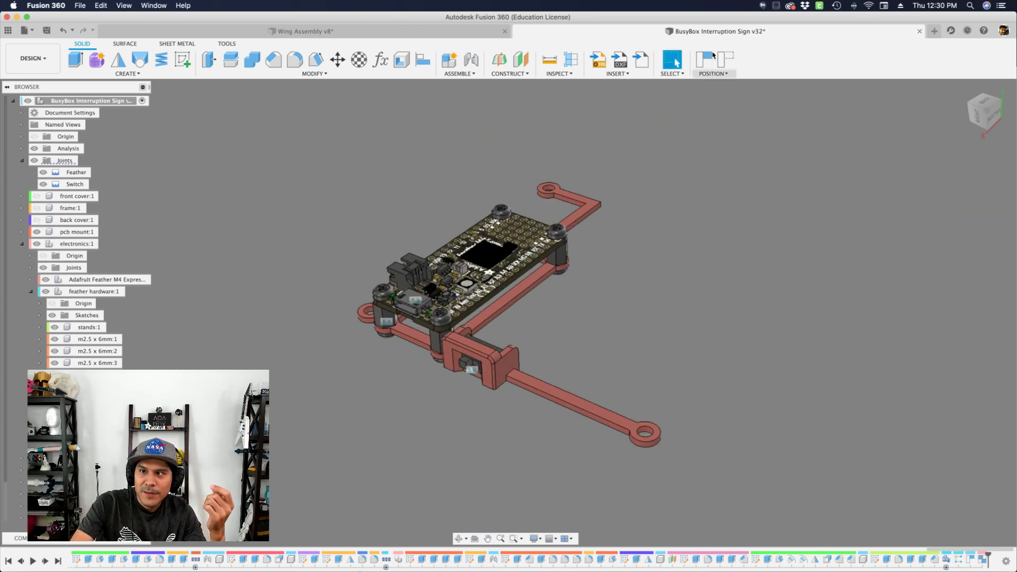
pyautogui.click(725, 59)
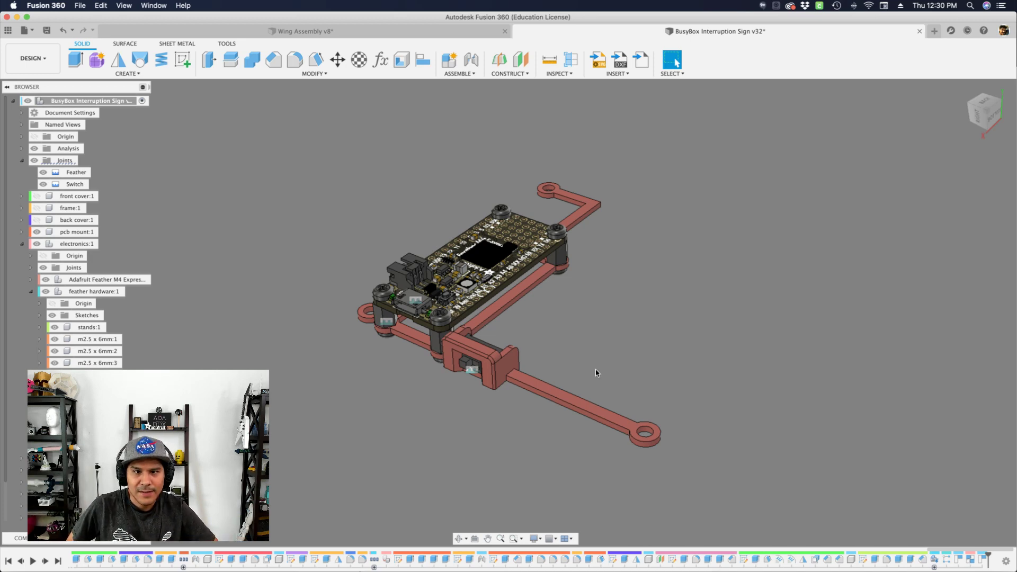
# Open the base feature of the m2.5 x 4mm screw for editing
pyautogui.scroll(4, 321, 265)
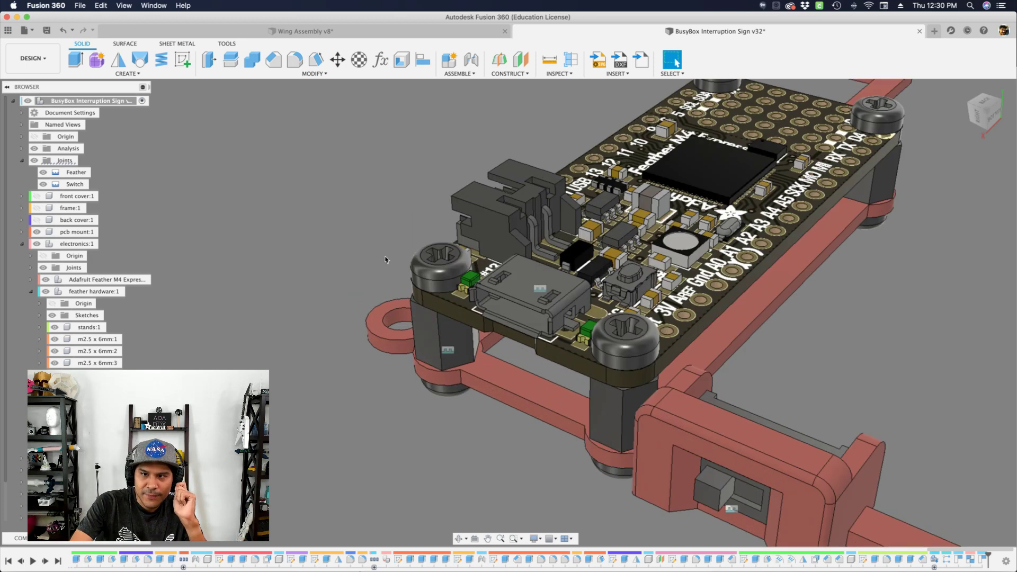
pyautogui.scroll(-1, 774, 471)
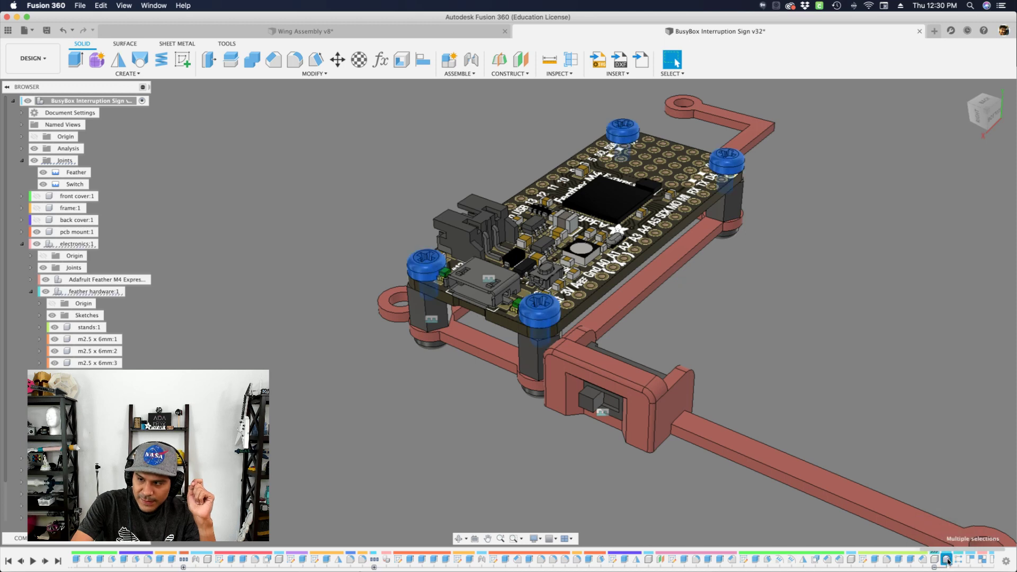
pyautogui.doubleClick(948, 559)
pyautogui.scroll(-5, 494, 359)
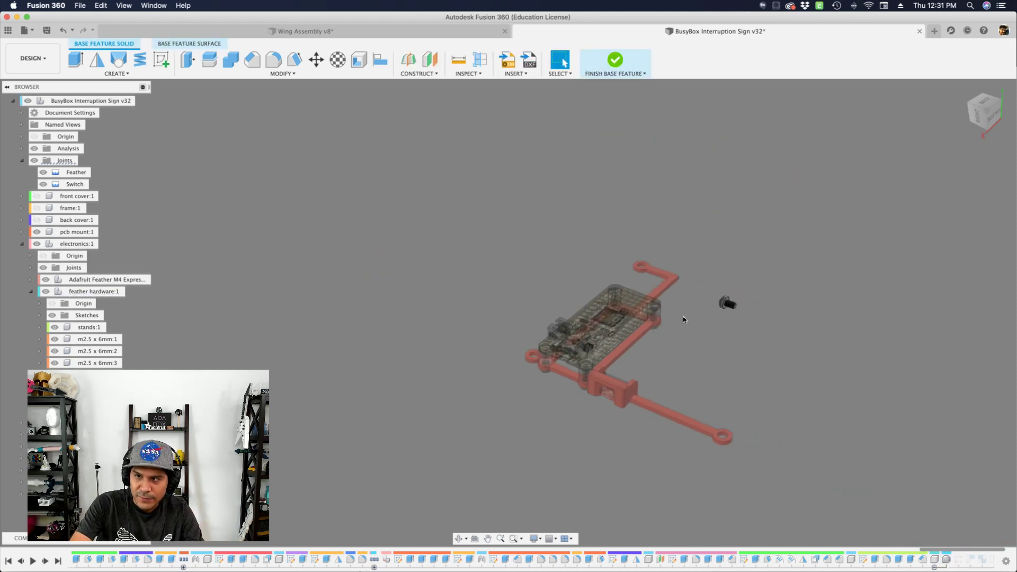
pyautogui.click(961, 86)
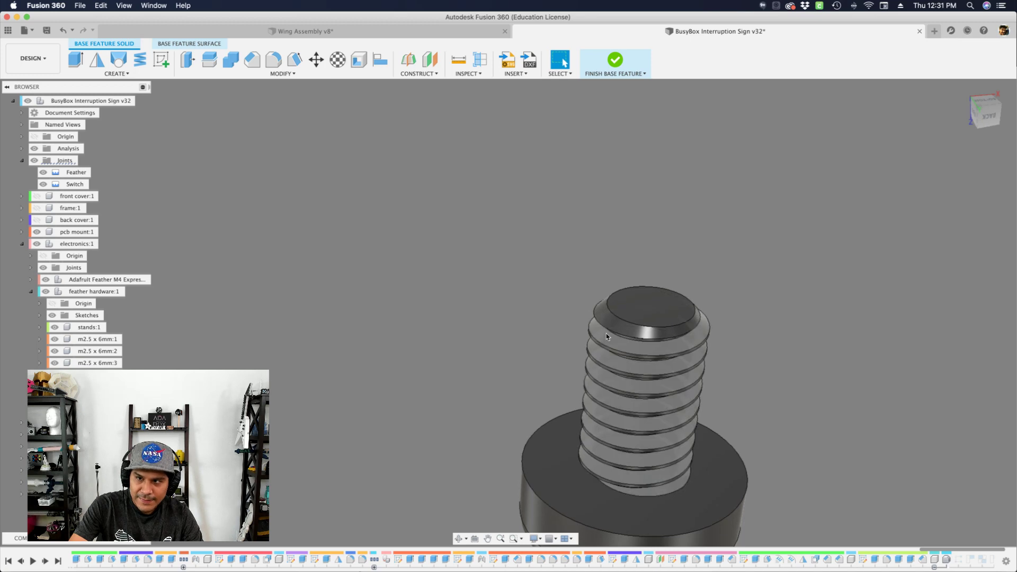
# Delete the two helical thread faces from the screw's shank to leave a plain cylinder
pyautogui.click(604, 334)
pyautogui.keyDown('shift'); pyautogui.moveTo(603, 334); pyautogui.dragTo(622, 215, button='middle'); pyautogui.keyUp('shift')
pyautogui.scroll(3, 622, 215)
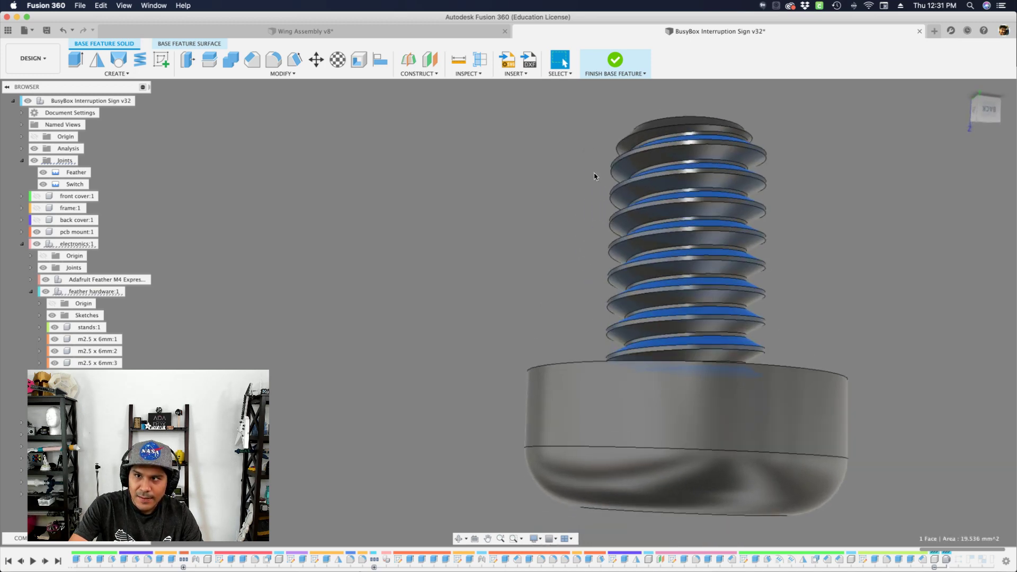
pyautogui.keyDown('shift'); pyautogui.click(630, 159); pyautogui.keyUp('shift')
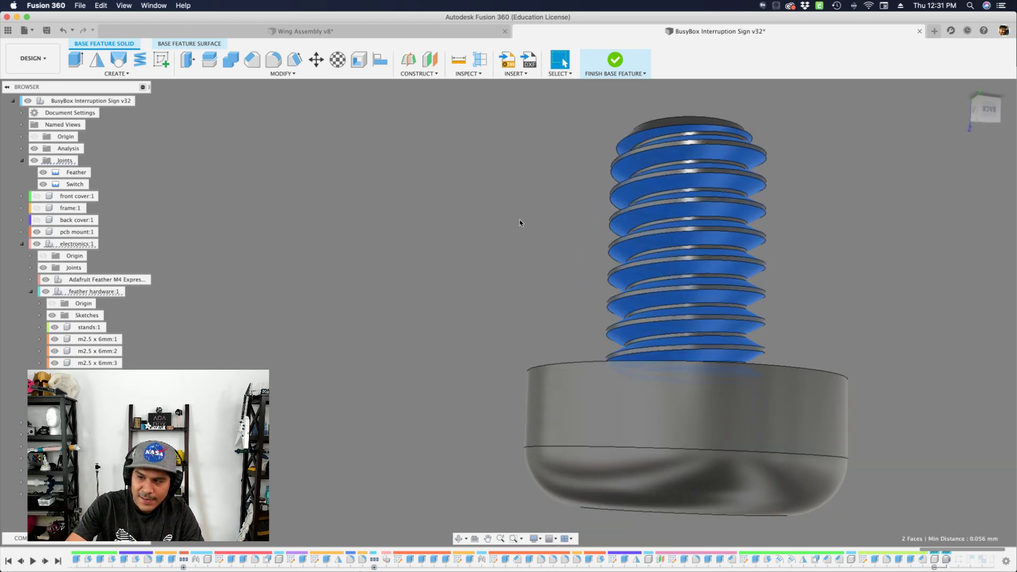
pyautogui.press('Delete')
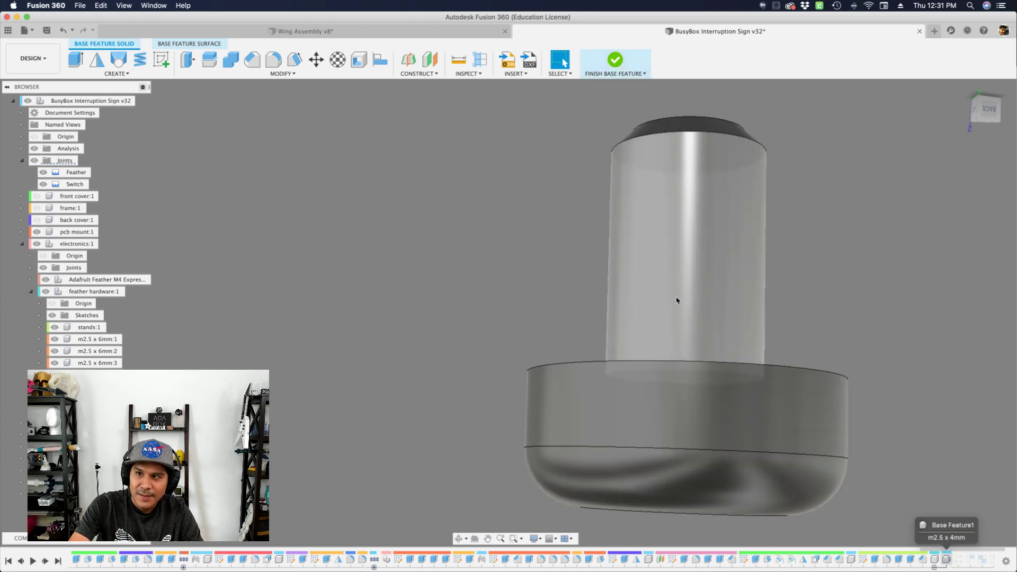
# Measure the diameter of the screw's smooth cylindrical shank and close the measurement
pyautogui.scroll(-3, 629, 217)
pyautogui.keyDown('shift'); pyautogui.moveTo(527, 176); pyautogui.dragTo(544, 201, button='middle'); pyautogui.keyUp('shift')
pyautogui.click(608, 298)
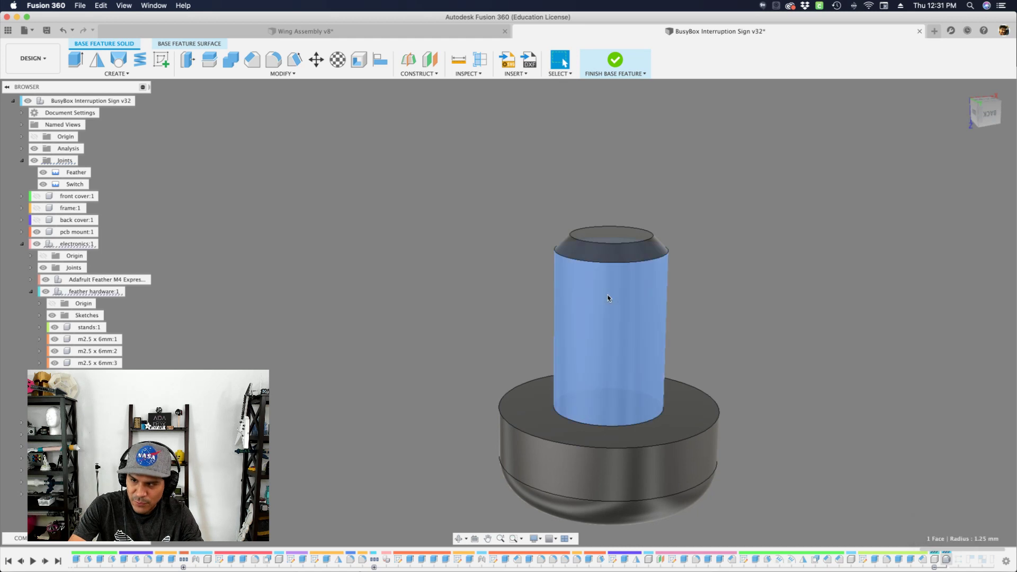
pyautogui.press('i')
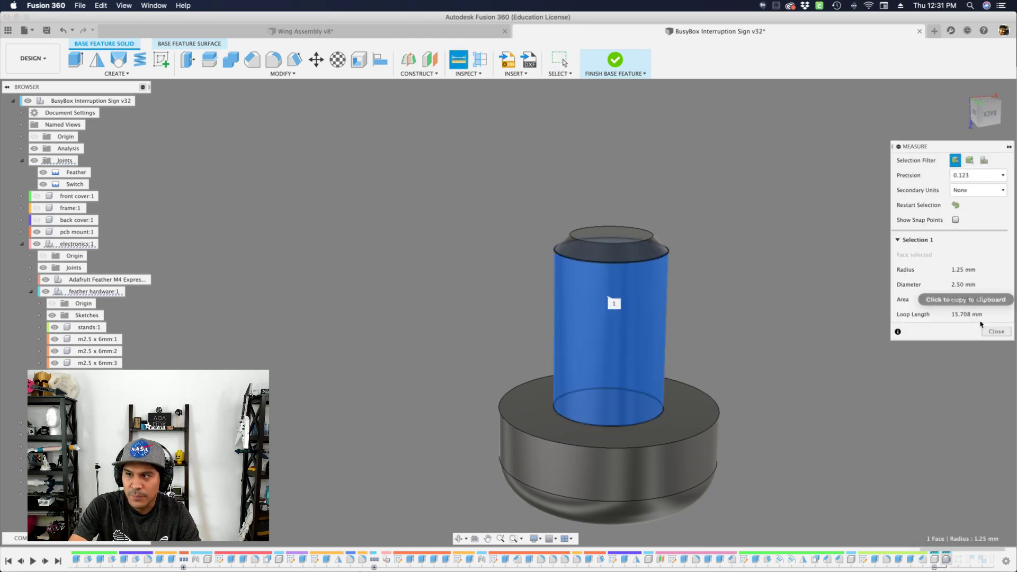
pyautogui.click(987, 331)
# Delete the chamfer face at the tip of the screw's shank
pyautogui.click(602, 255)
pyautogui.scroll(3, 577, 246)
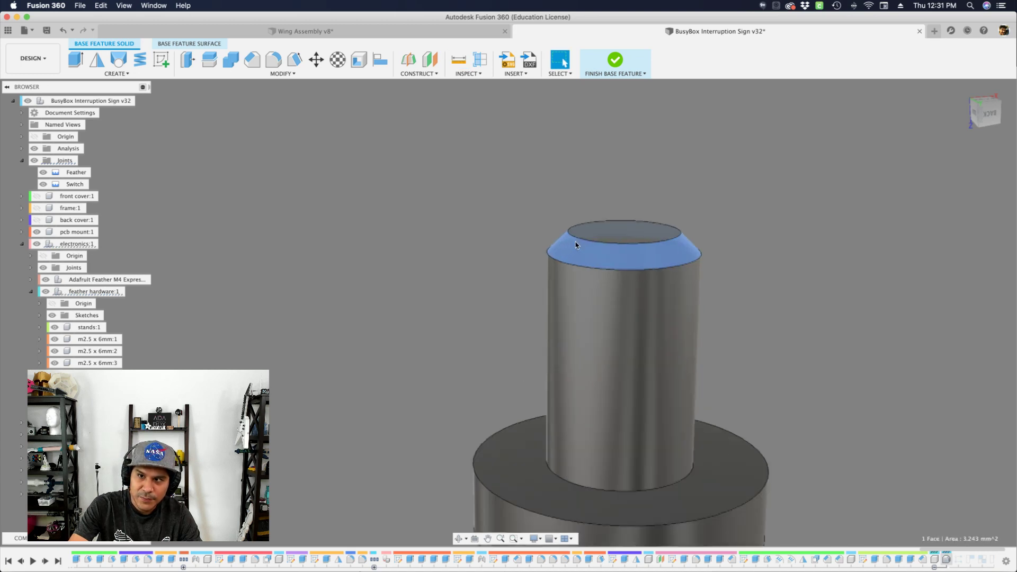
pyautogui.scroll(-3, 572, 243)
pyautogui.press('Delete')
pyautogui.scroll(-5, 597, 240)
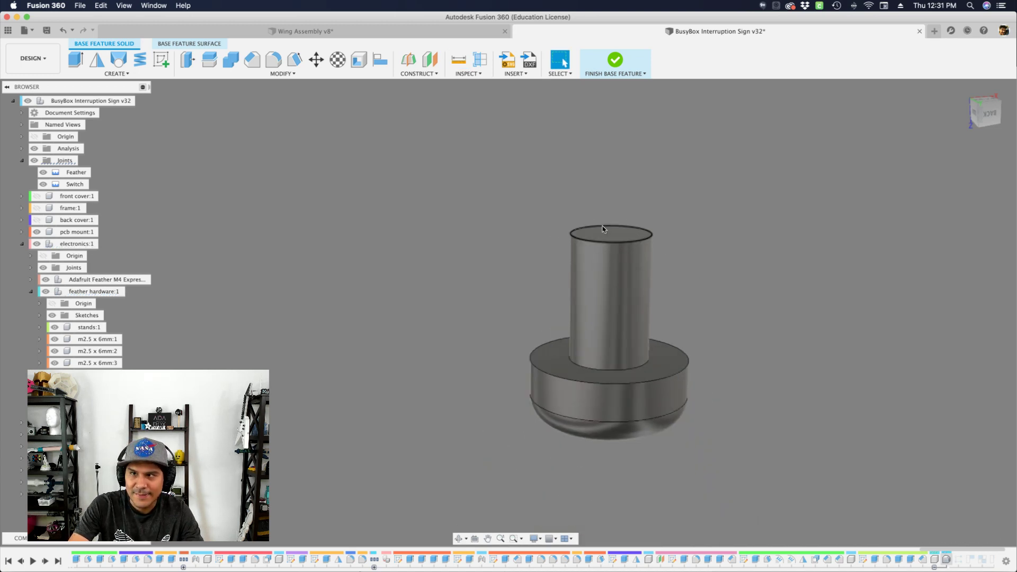
# Check the simplified screw from all sides and finish editing its base feature to return to the full assembly
pyautogui.keyDown('shift'); pyautogui.scroll(5, 564, 268); pyautogui.keyUp('shift')
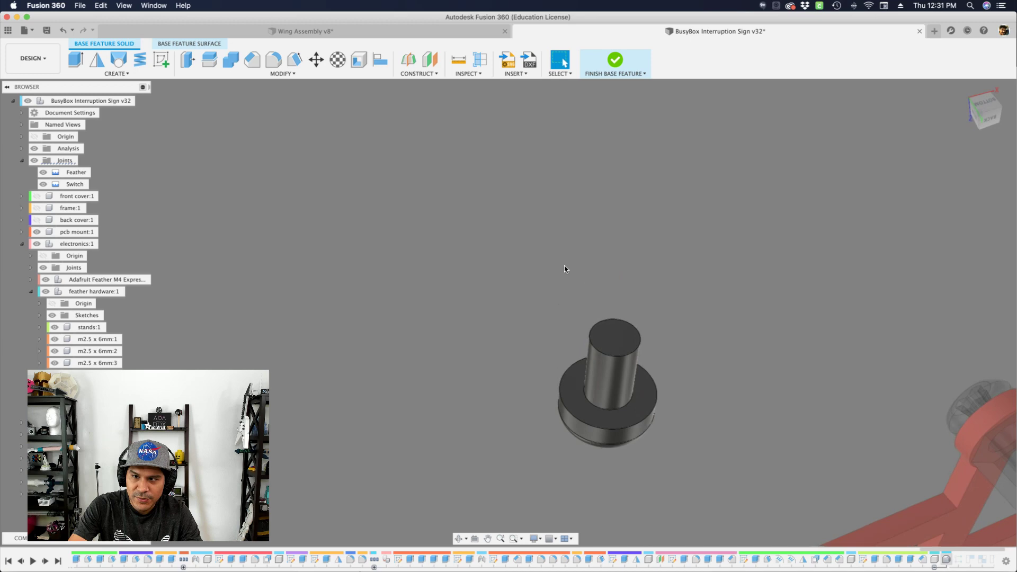
pyautogui.keyDown('shift'); pyautogui.scroll(-10, 564, 265); pyautogui.keyUp('shift')
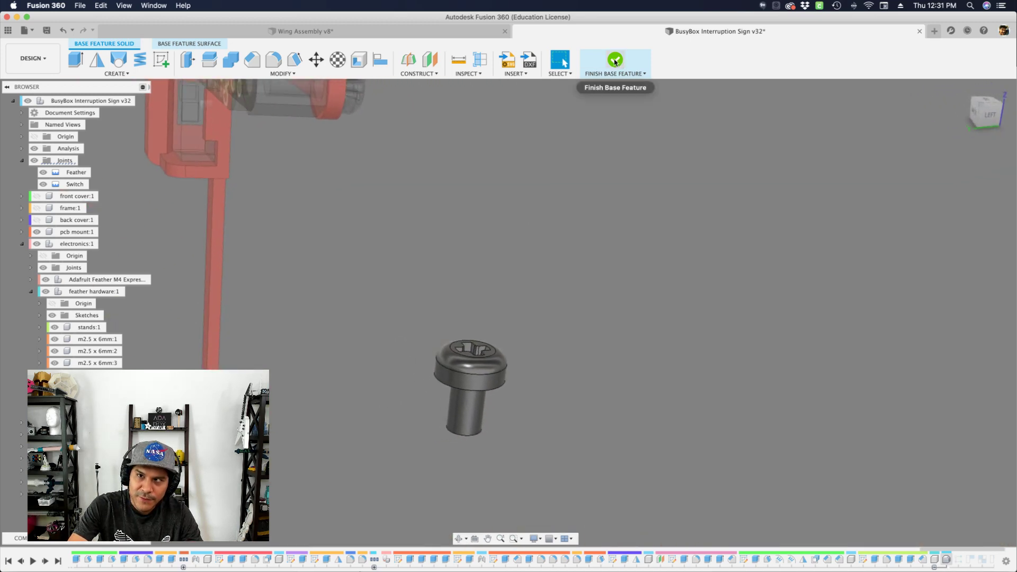
pyautogui.keyDown('shift'); pyautogui.scroll(-5, 612, 93); pyautogui.keyUp('shift')
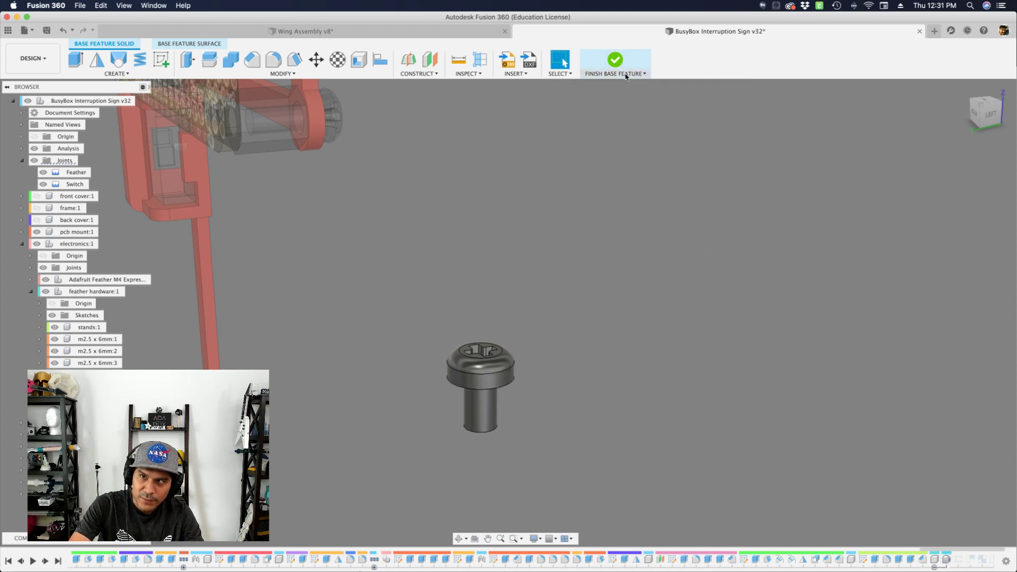
pyautogui.click(615, 61)
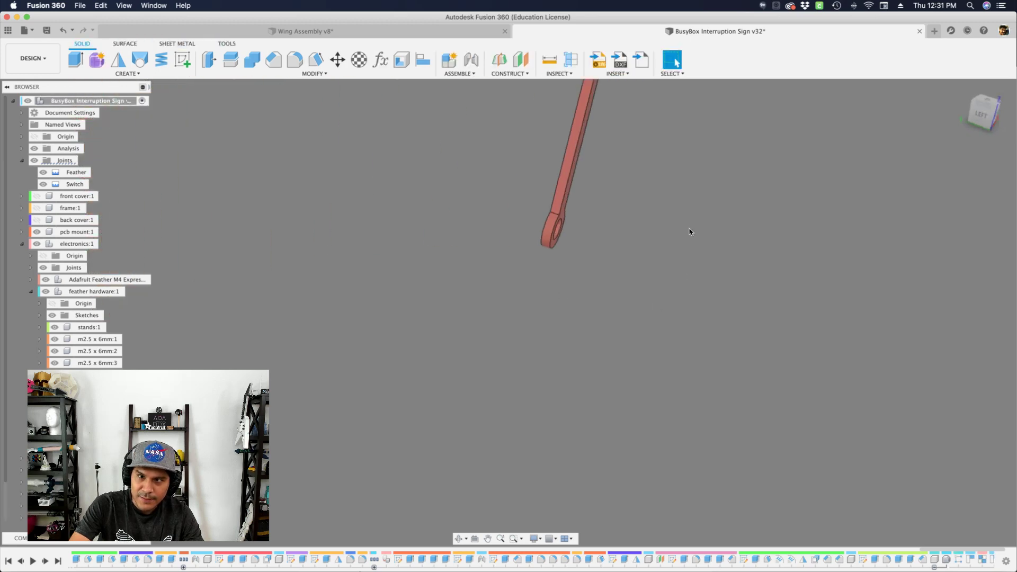
pyautogui.click(962, 88)
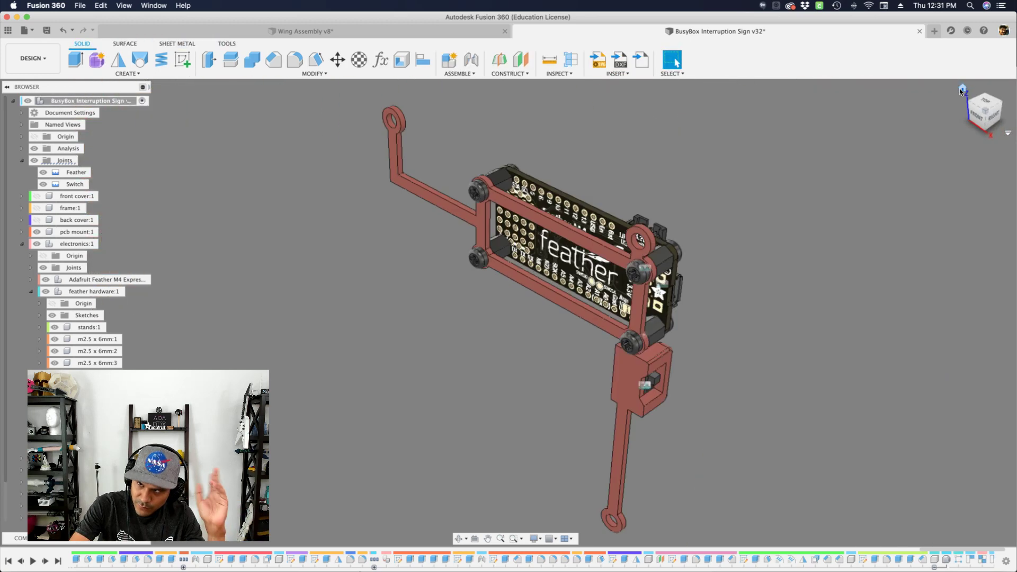
pyautogui.keyDown('shift'); pyautogui.moveTo(631, 195); pyautogui.dragTo(378, 191, button='middle'); pyautogui.keyUp('shift')
pyautogui.scroll(3, 469, 207)
pyautogui.scroll(-3, 470, 208)
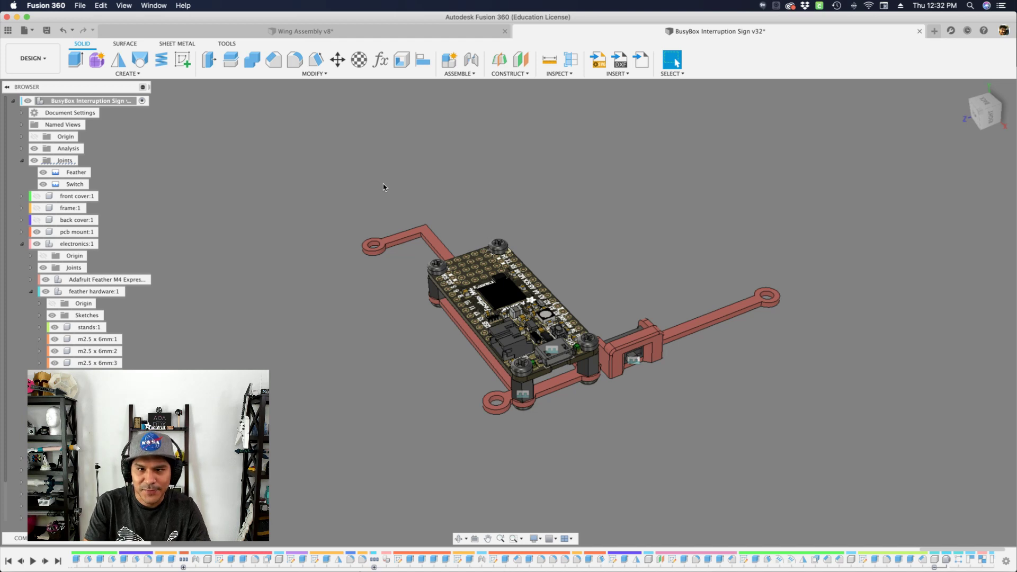
pyautogui.press('super+Tab')
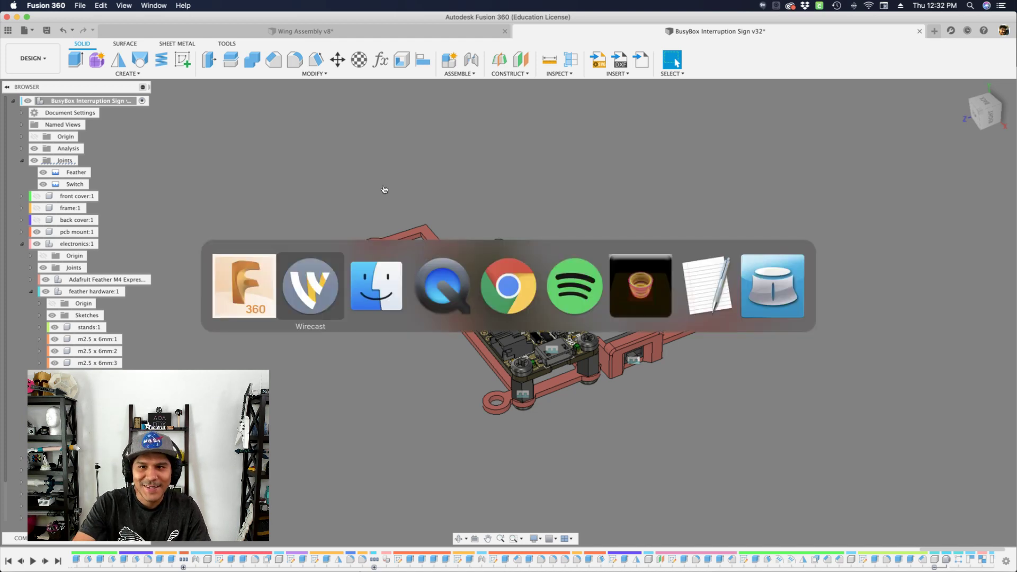
pyautogui.press('Escape')
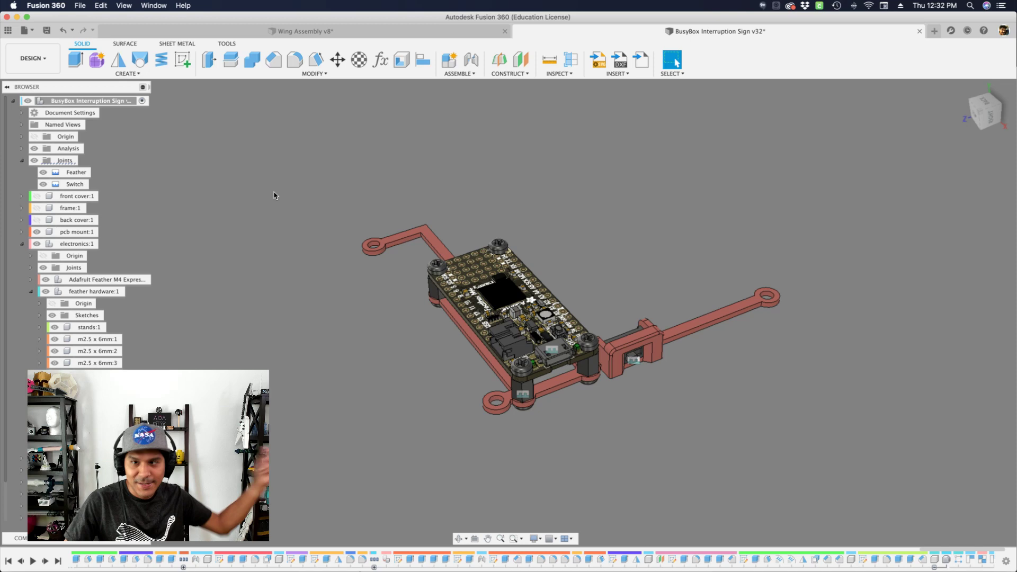
pyautogui.press('super+Tab')
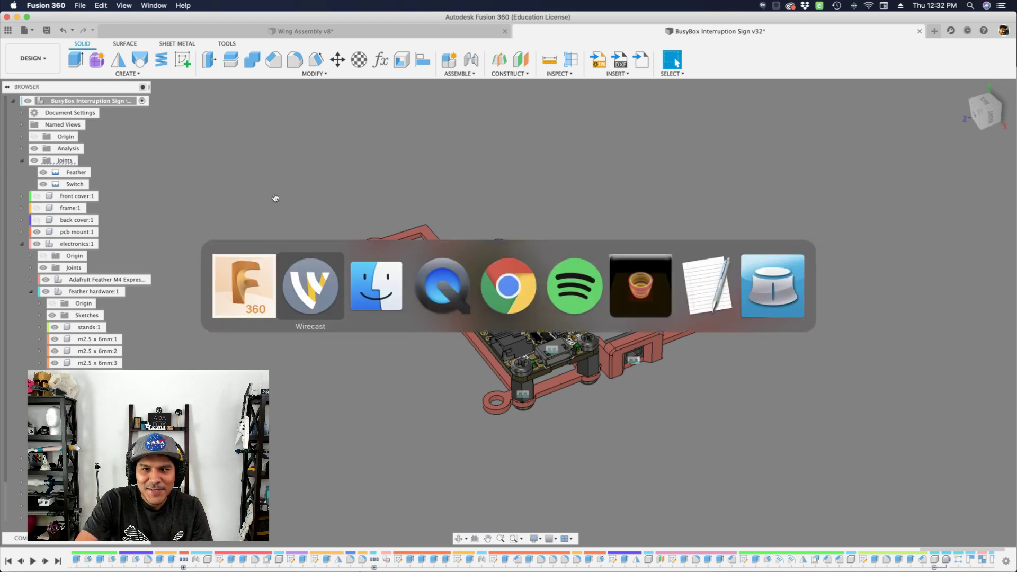